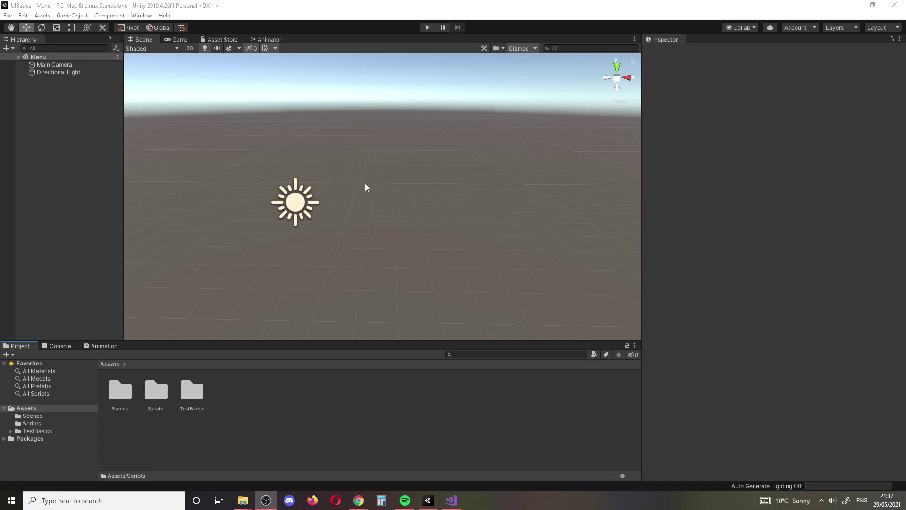
Step: Switch the Scene view to 2D and add a UI Canvas to the Menu scene
right_drag(386, 206, 315, 201)
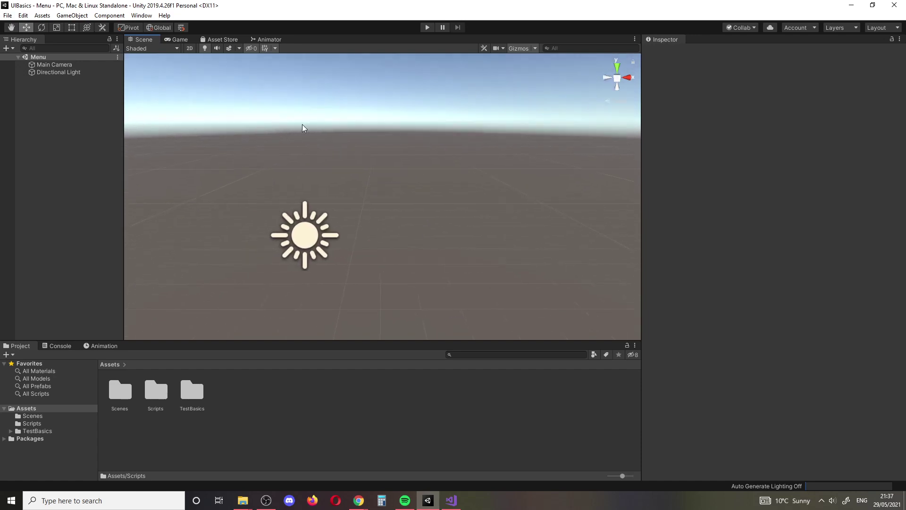
click(190, 48)
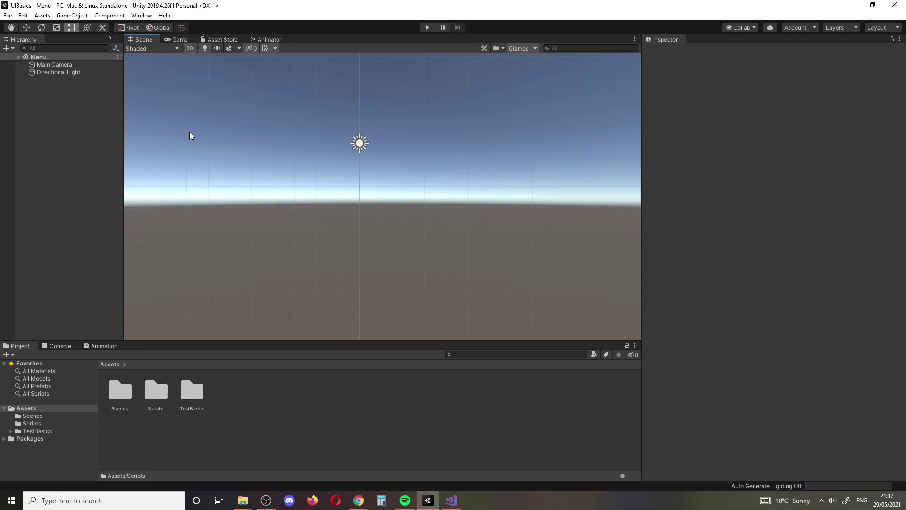
right_click(58, 133)
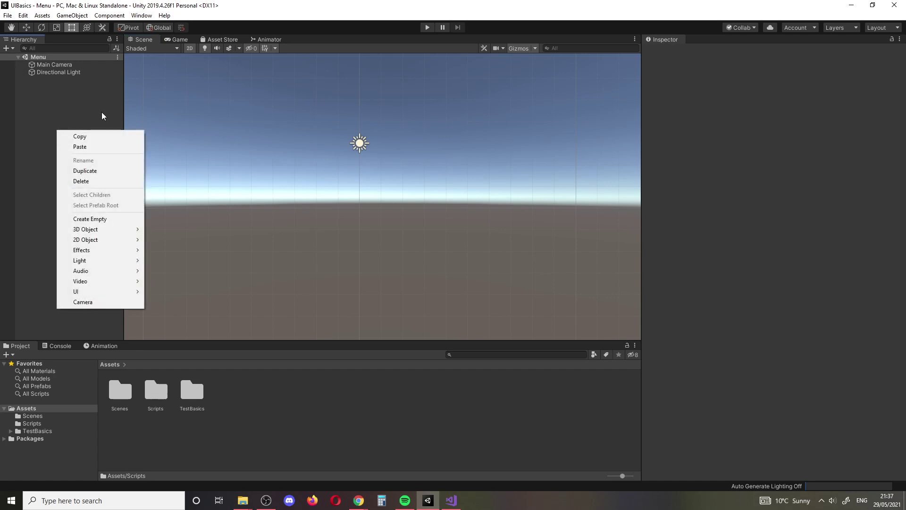
mouse_move(84, 293)
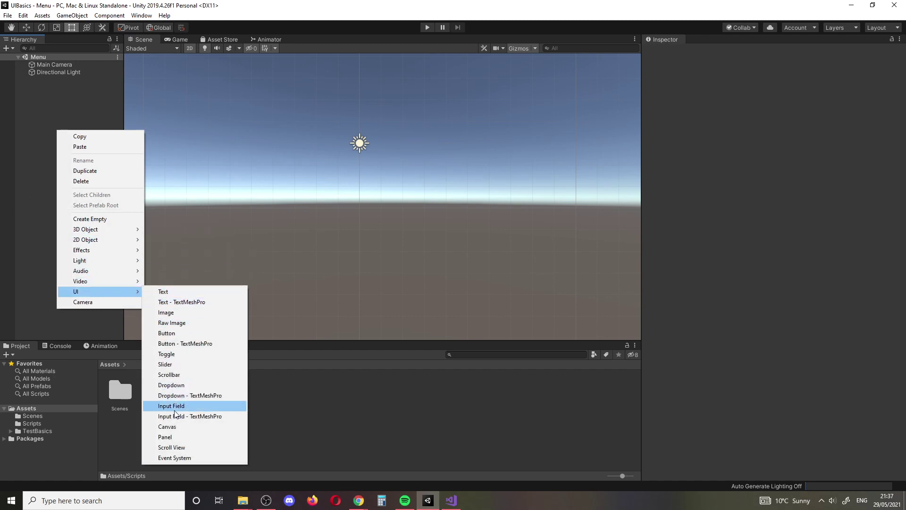
click(168, 427)
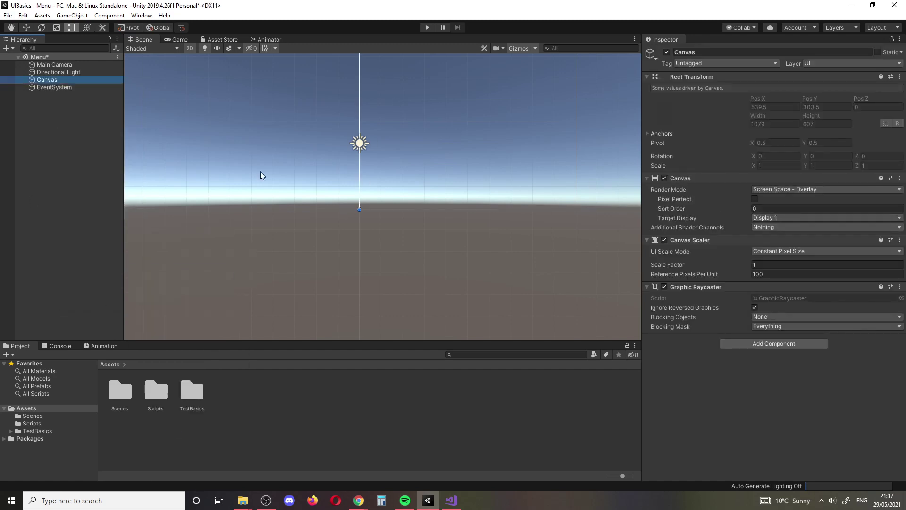
scroll(514, 173, down, 3)
middle_drag(509, 169, 370, 230)
double_click(84, 79)
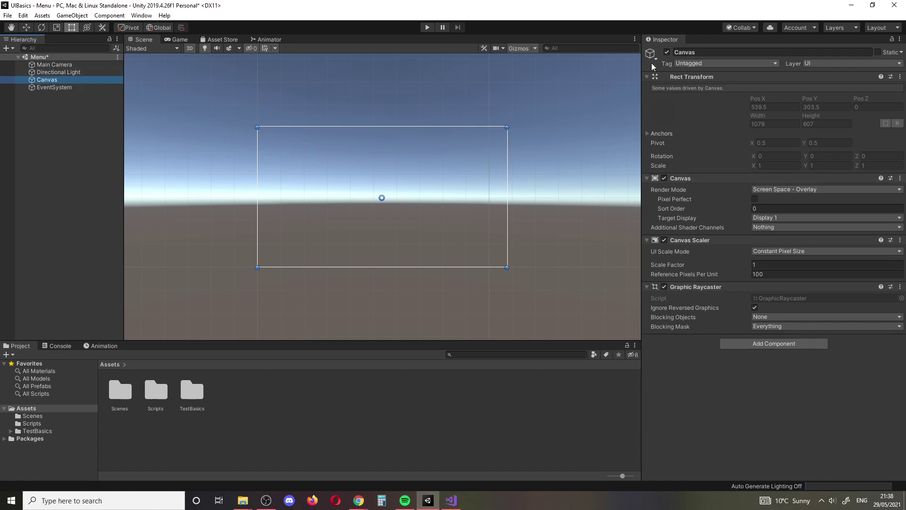
Step: Check the empty canvas in the Game view and return to the Scene view
right_click(53, 82)
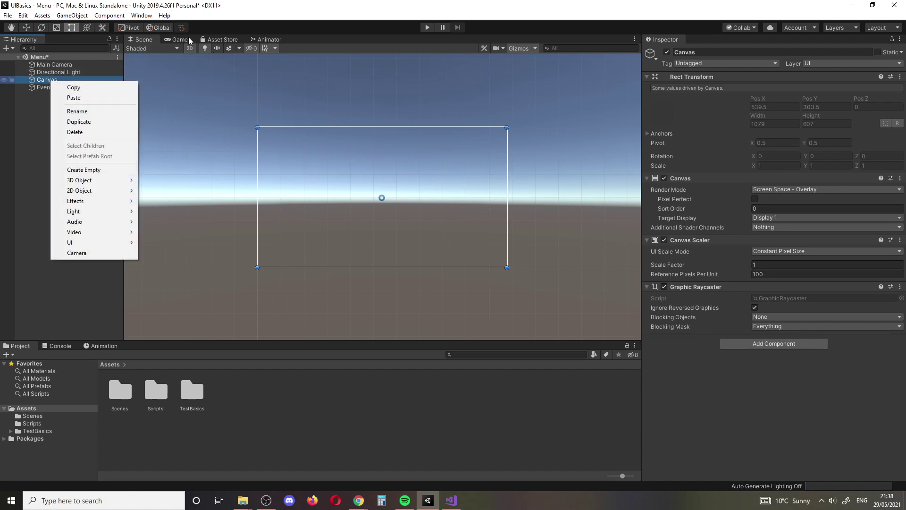
click(172, 36)
click(173, 36)
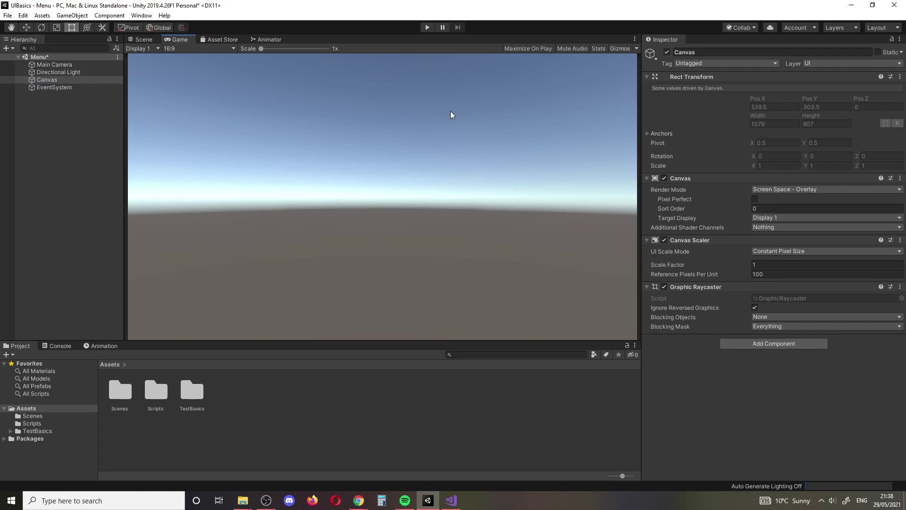
click(139, 40)
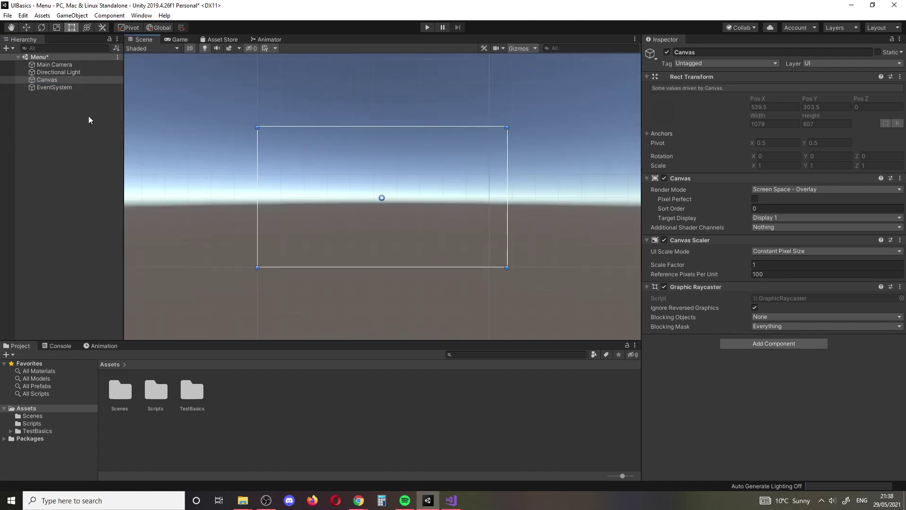
right_click(48, 78)
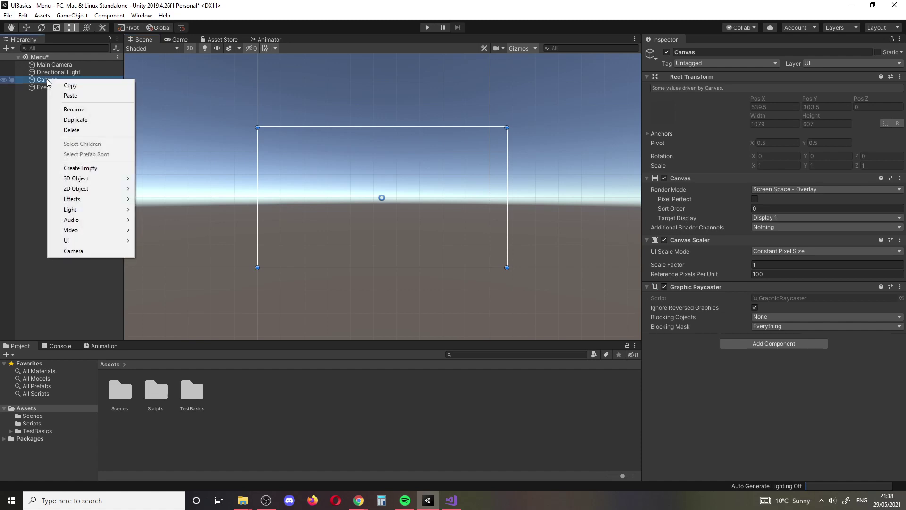
click(47, 78)
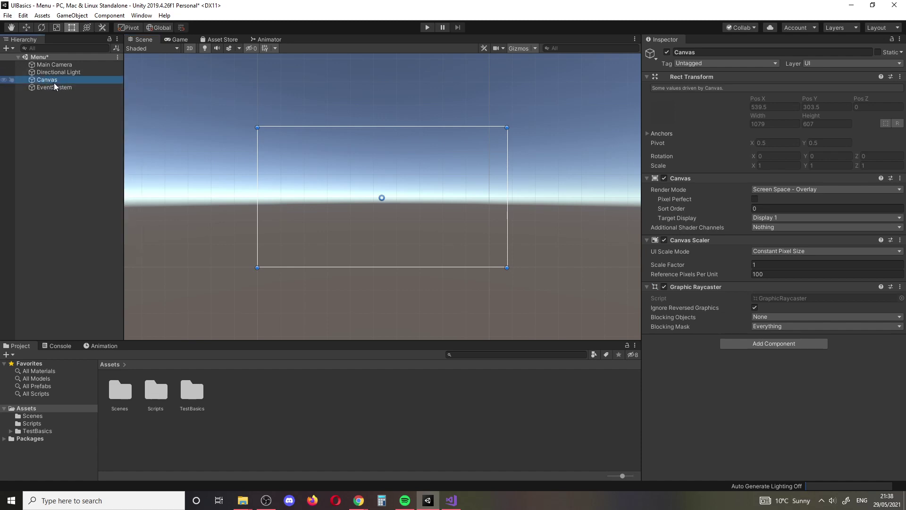
click(55, 100)
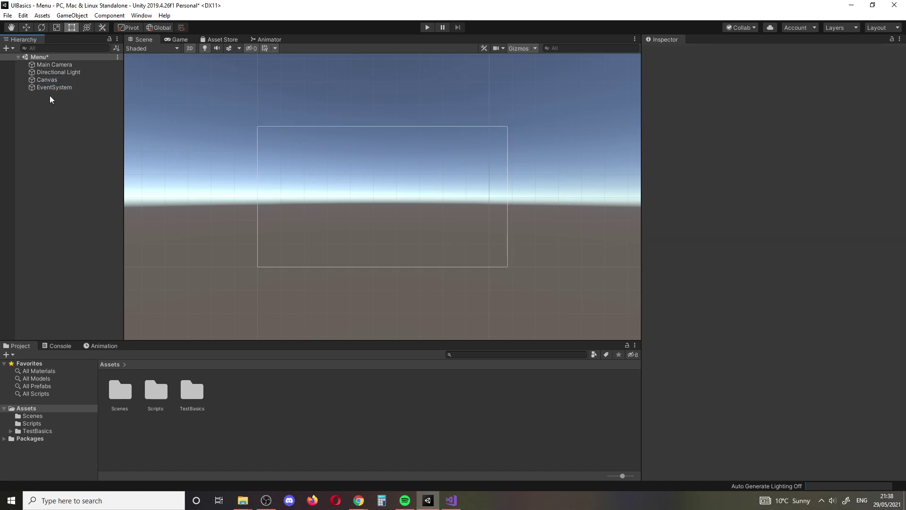
right_click(46, 104)
click(29, 110)
Step: Add a UI Image as a child of the Canvas
click(52, 81)
right_click(52, 82)
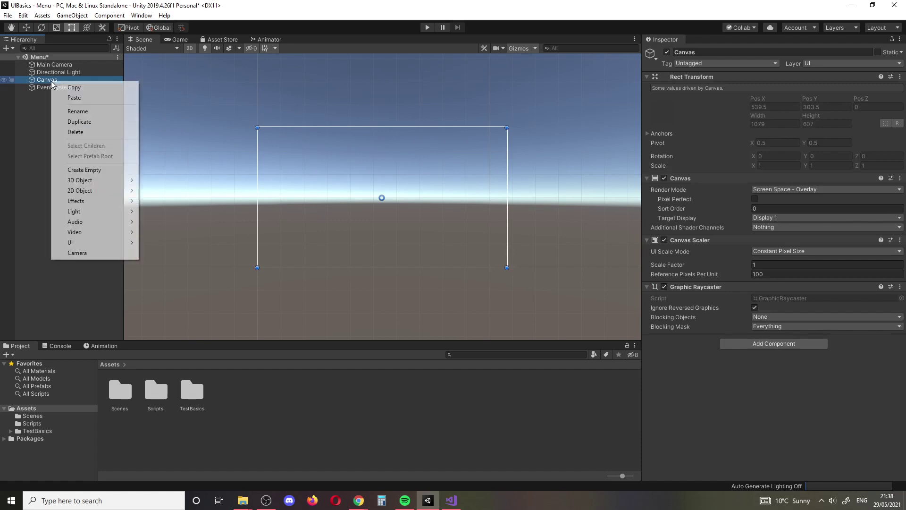
mouse_move(71, 192)
mouse_move(84, 242)
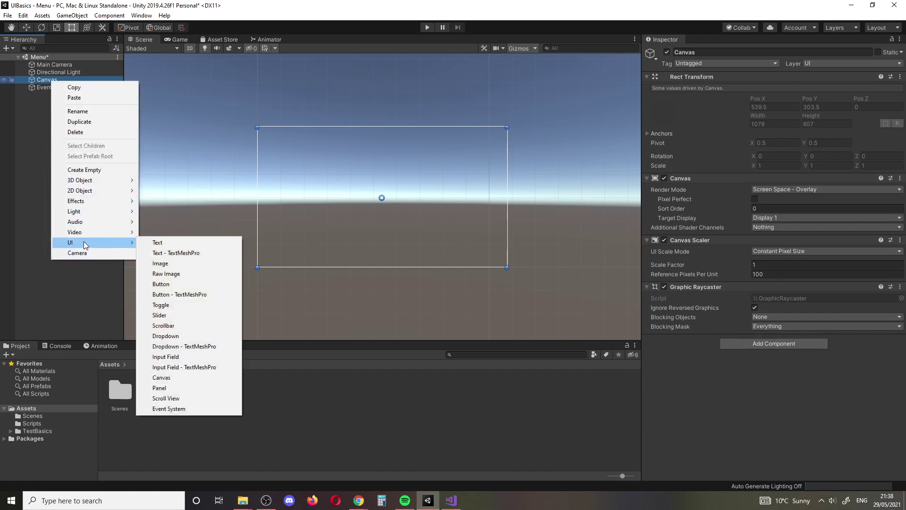
click(165, 263)
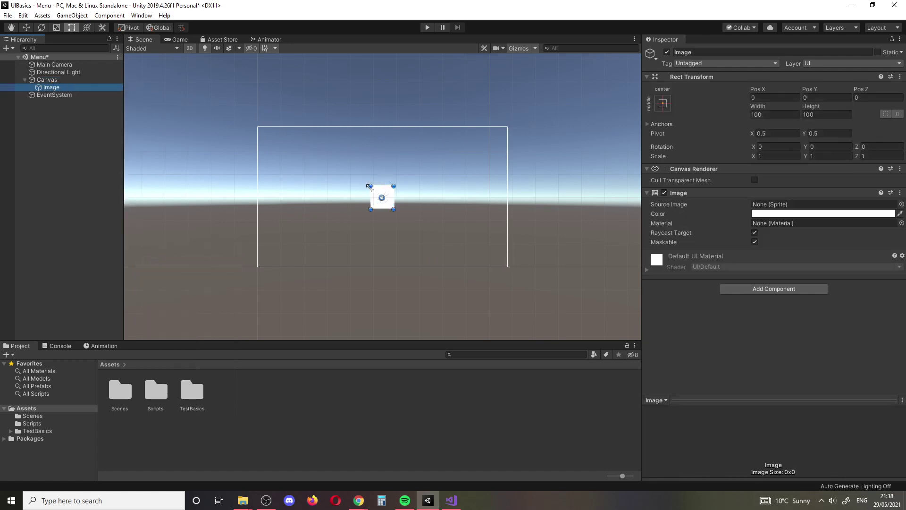
Step: Preview the image in the Game view with Free Aspect and set the aspect ratio back to 16:9
click(179, 40)
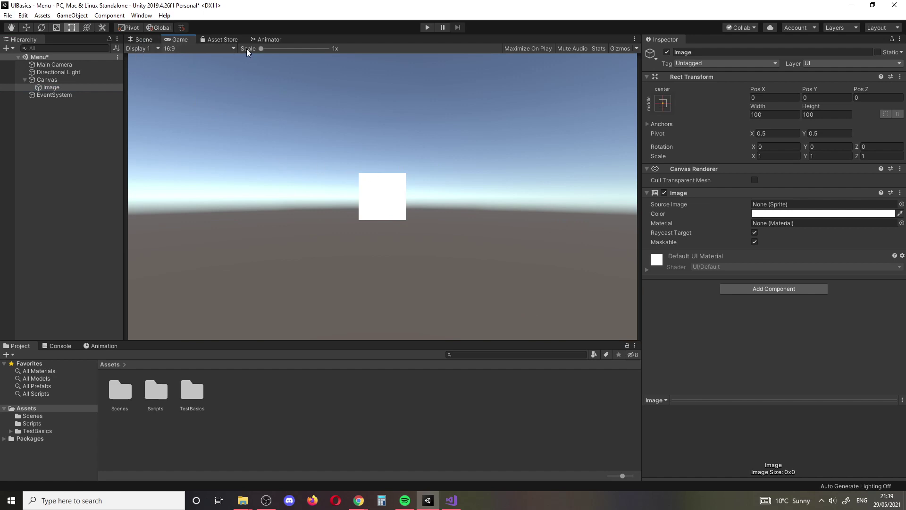
click(186, 46)
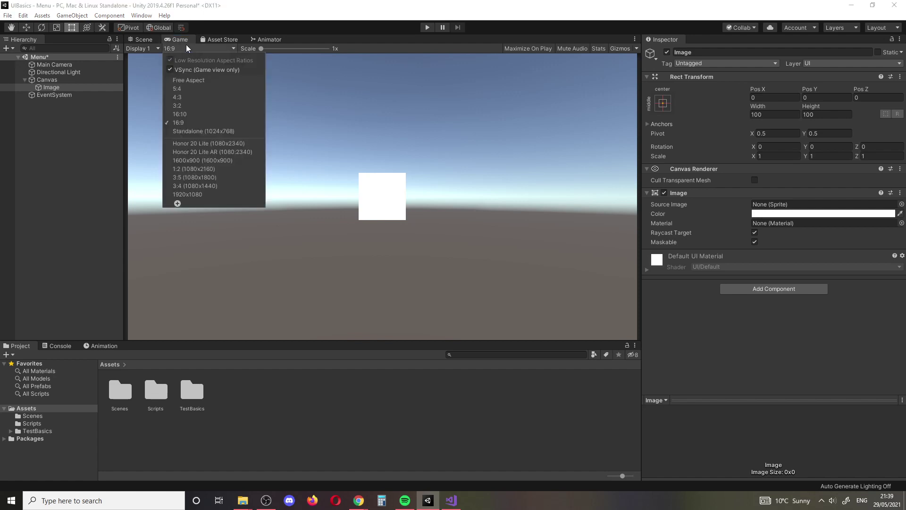
click(190, 81)
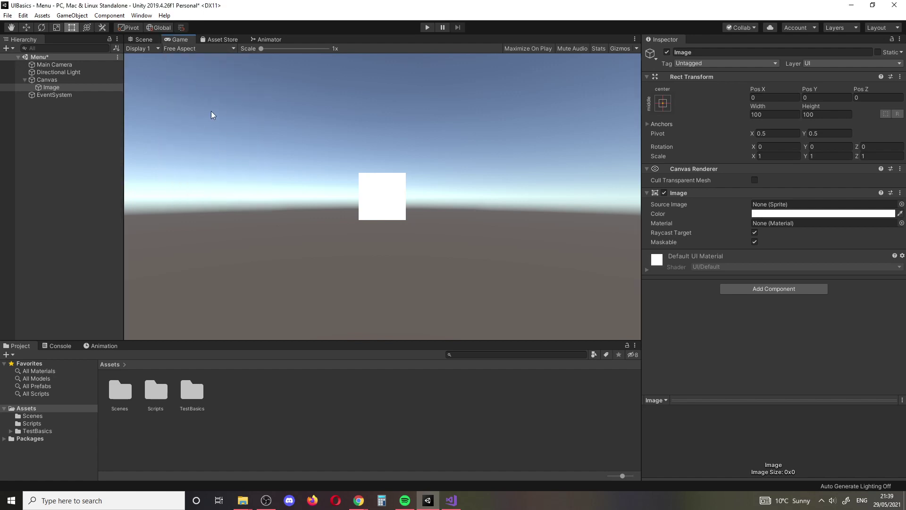
click(180, 50)
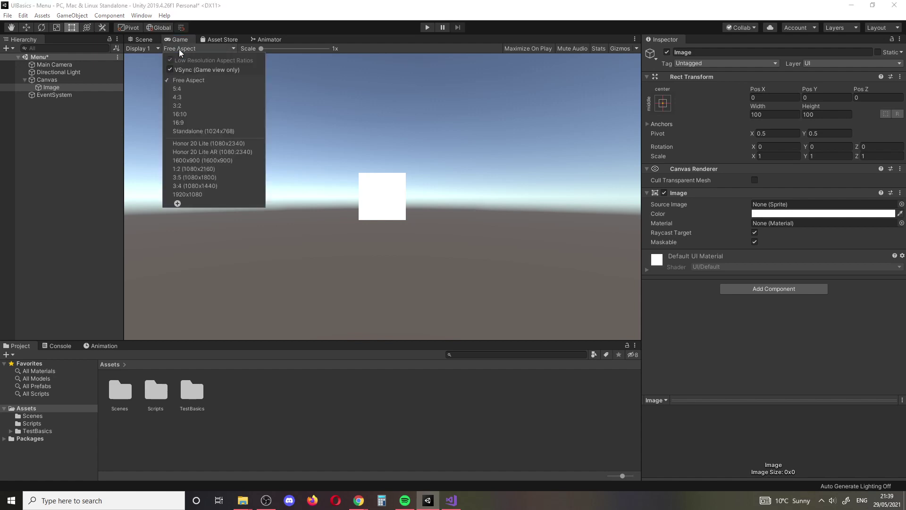
click(183, 123)
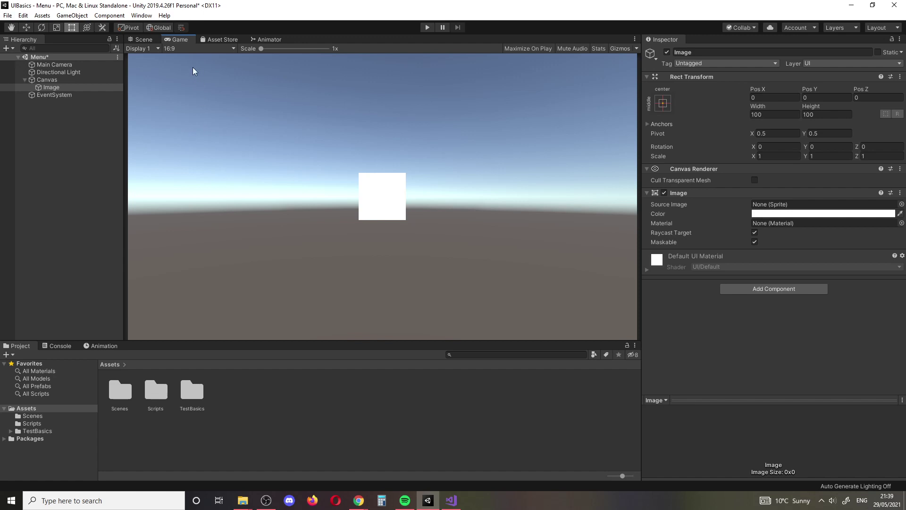
Step: Preview the Game view at the Honor 20 Lite (1080x2340) resolution and return it to 16:9
click(188, 49)
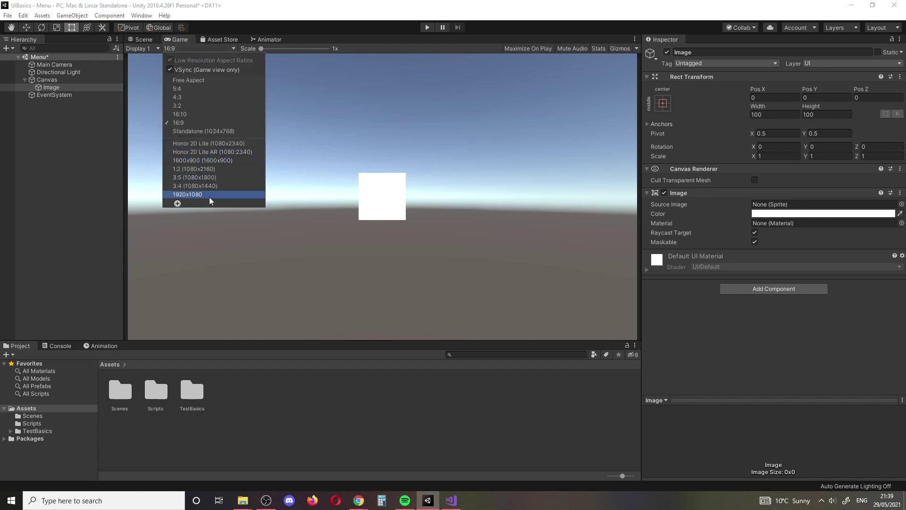
click(217, 145)
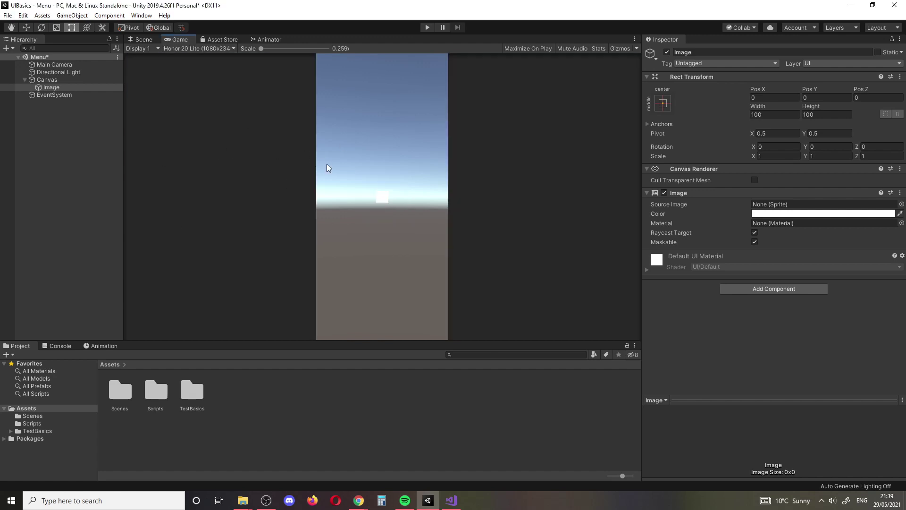
click(192, 49)
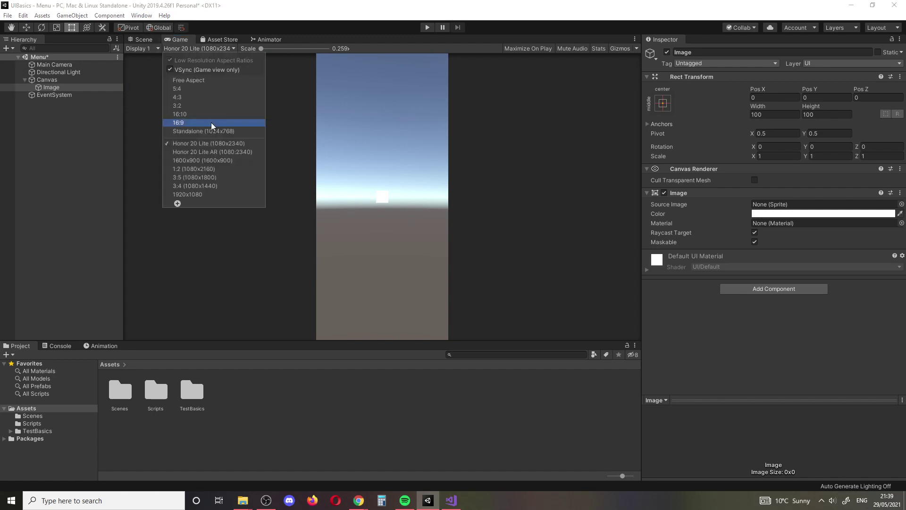
click(201, 124)
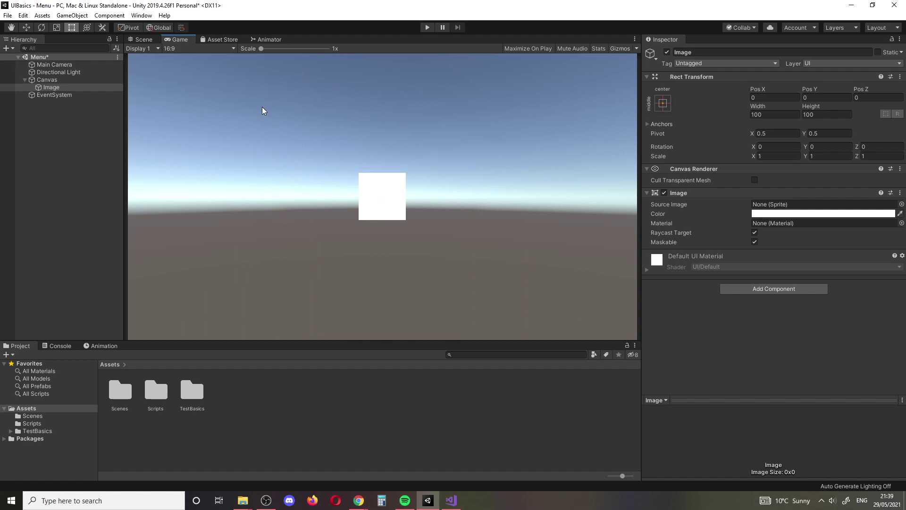
Step: Try Free Aspect while widening the Hierarchy to narrow the Game view, and set the aspect ratio to 16:9
click(190, 50)
click(187, 80)
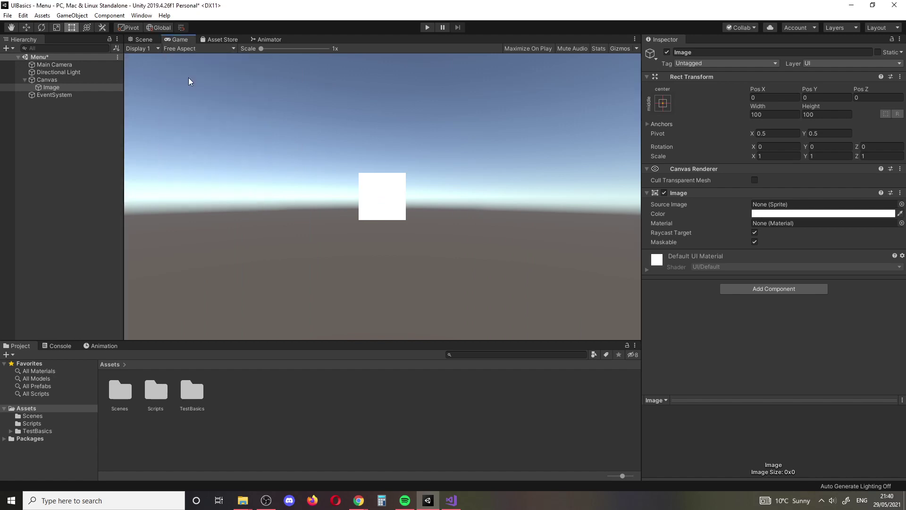
drag(126, 65, 155, 87)
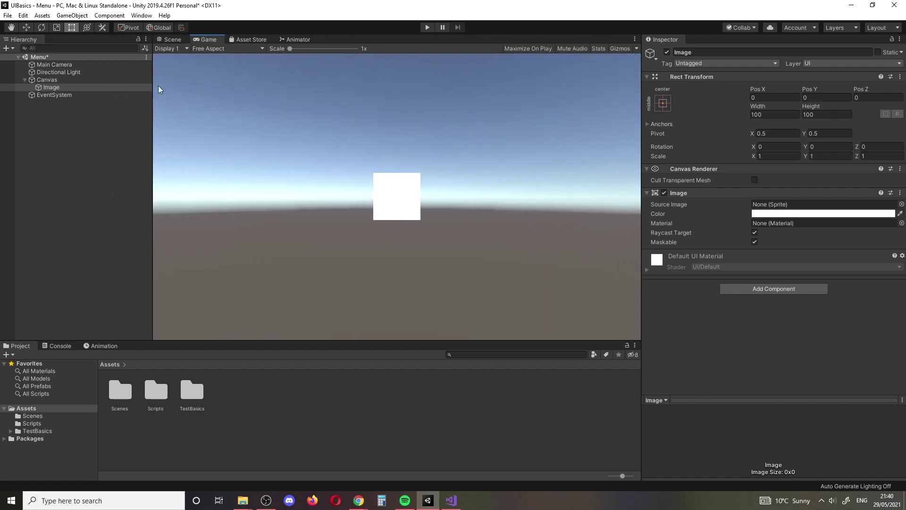
click(208, 50)
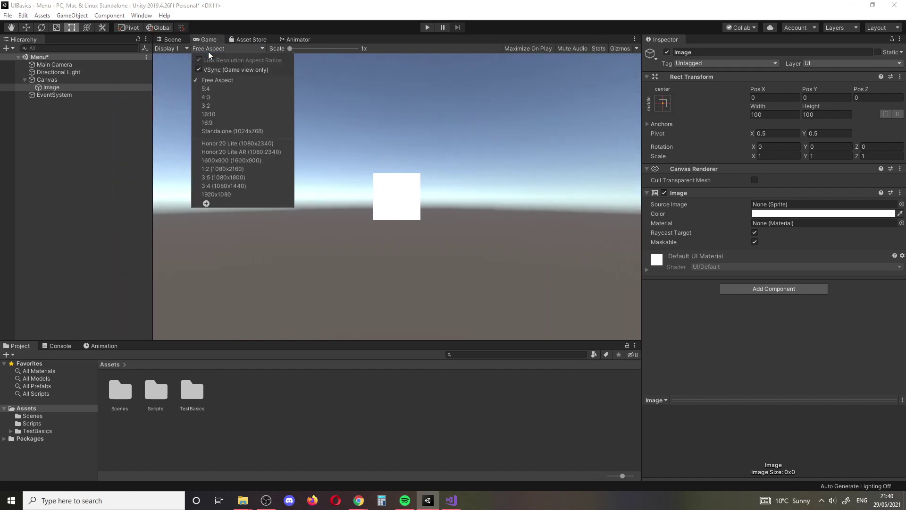
click(216, 122)
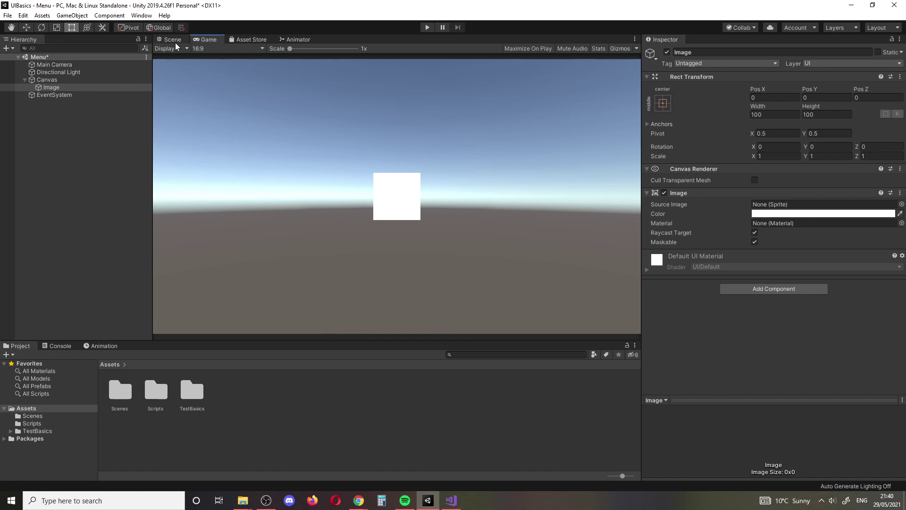
Step: Stretch the image in the Scene view to cover the whole canvas, about 1034 by 582
click(55, 109)
click(52, 88)
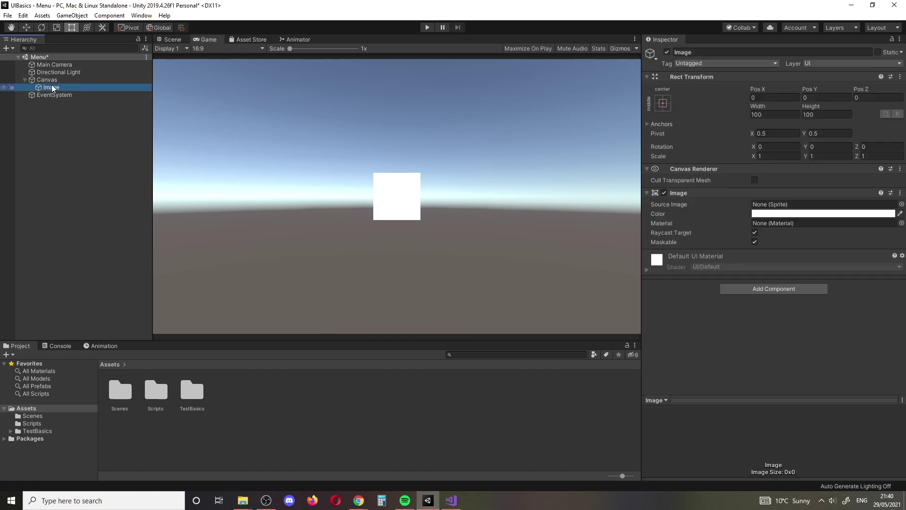
click(169, 39)
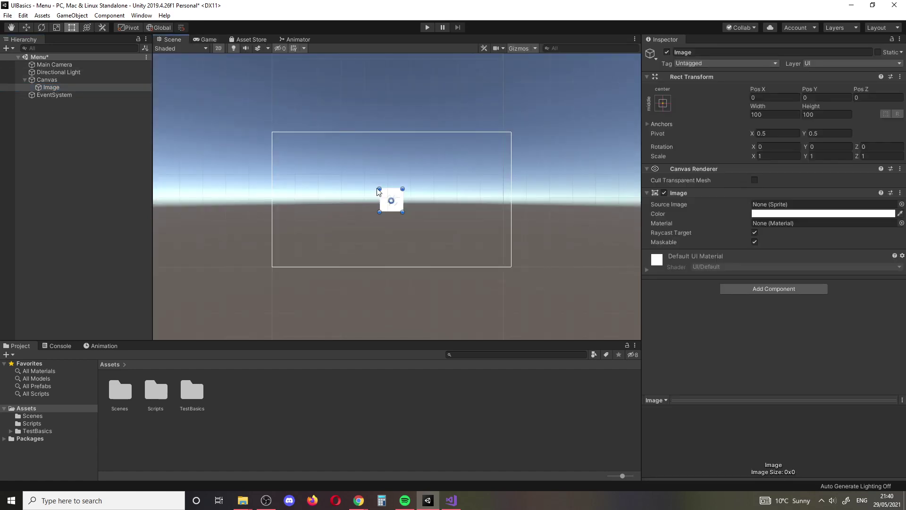
drag(379, 188, 272, 133)
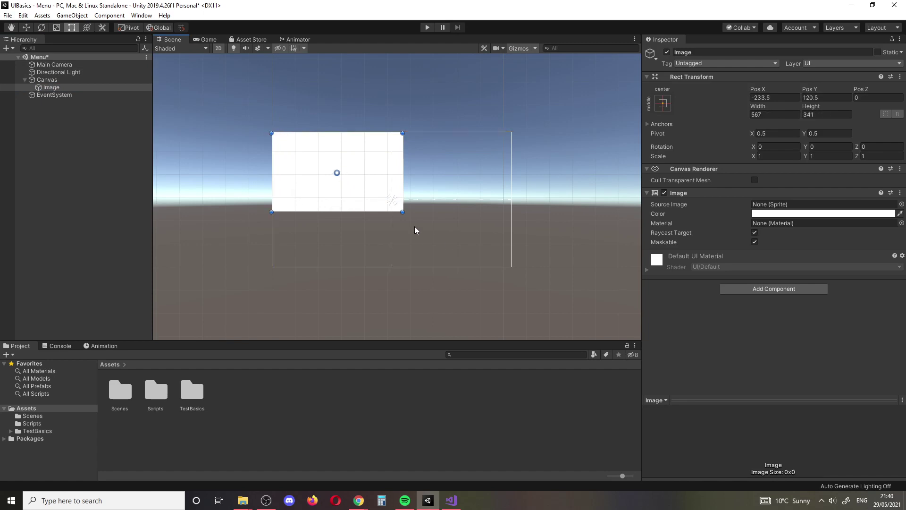
drag(402, 212, 509, 267)
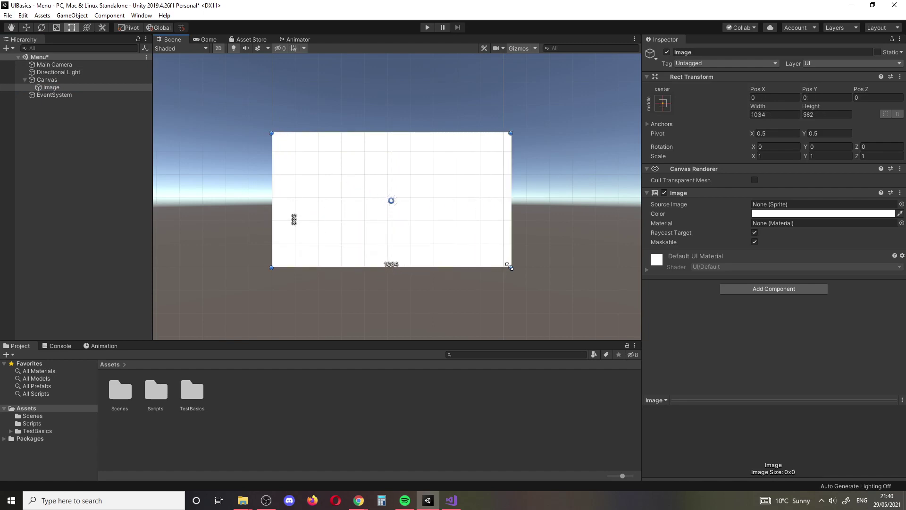
Step: Rename the image to Background and change its color to mid-grey
click(694, 52)
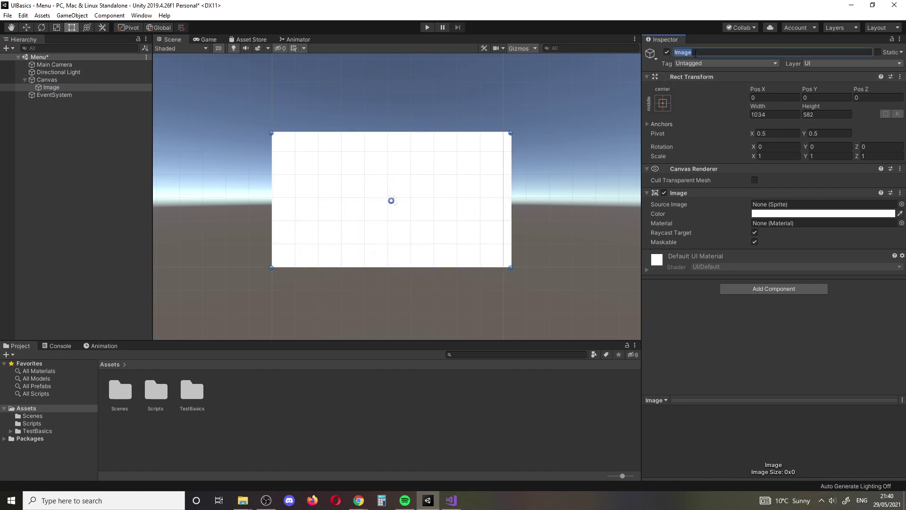
text(Backgrou)
text(nd)
key(Return)
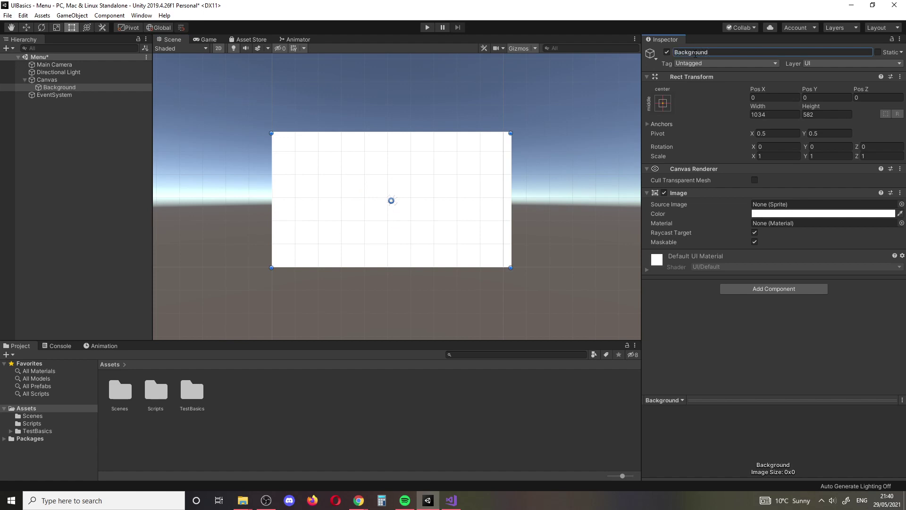
click(765, 215)
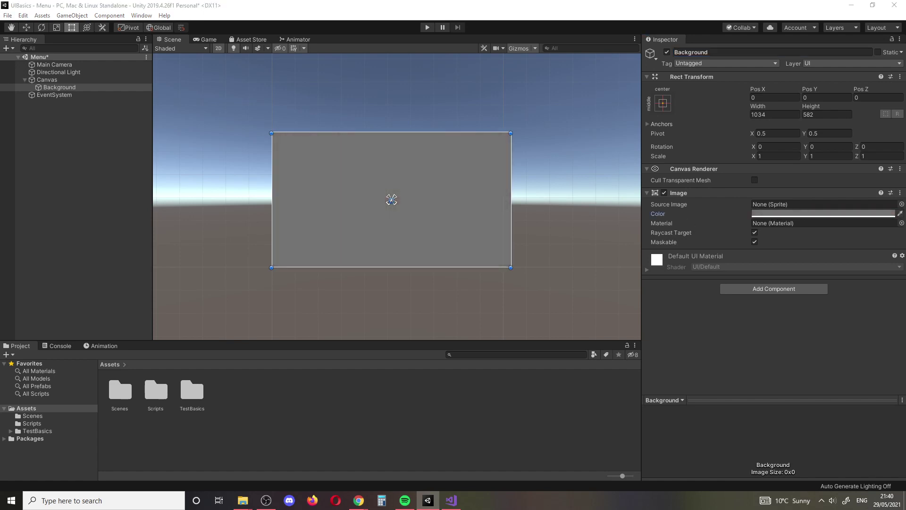
Step: Check the grey background in the Game view, return to the Scene view and clear the selection
click(216, 40)
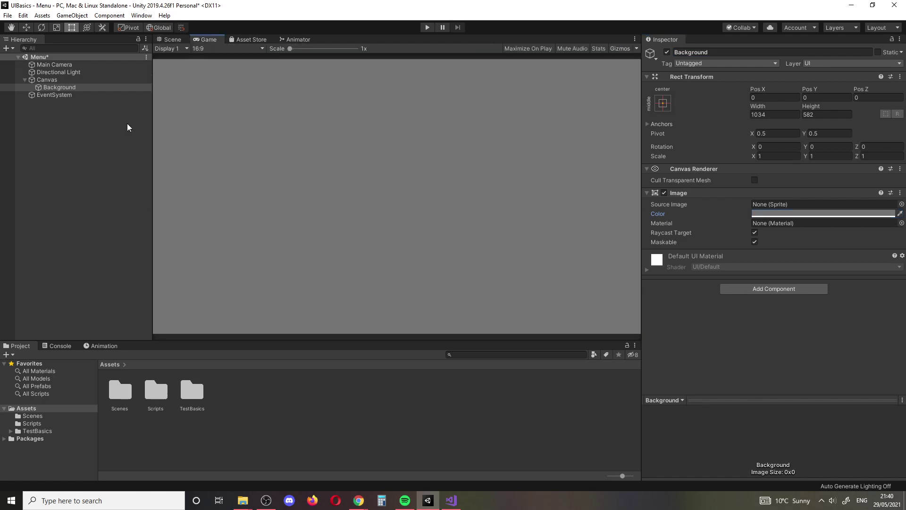
click(177, 41)
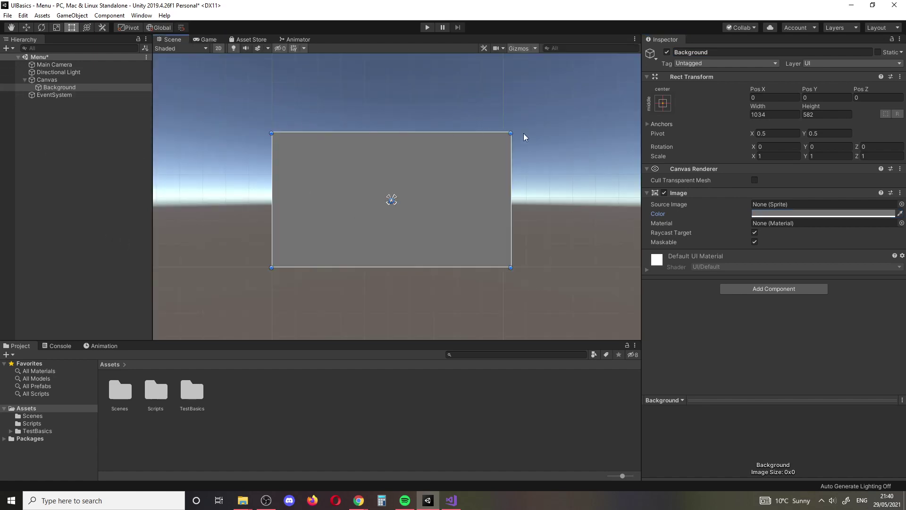
click(76, 118)
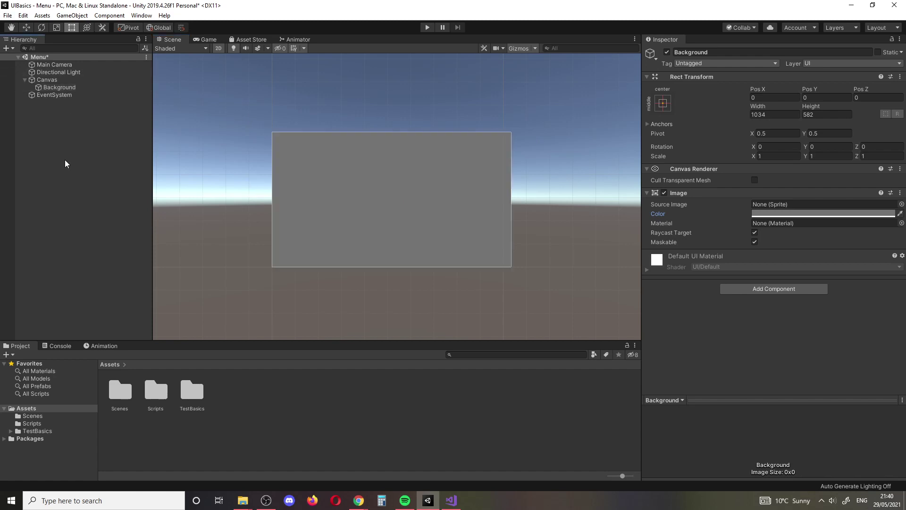
Step: Add a UI Text element as a child of the Canvas
right_click(59, 80)
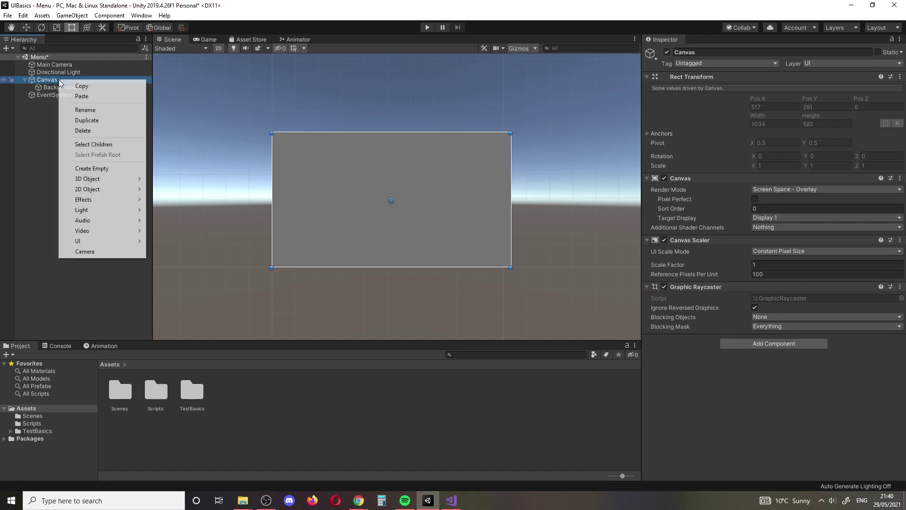
click(42, 83)
right_click(42, 82)
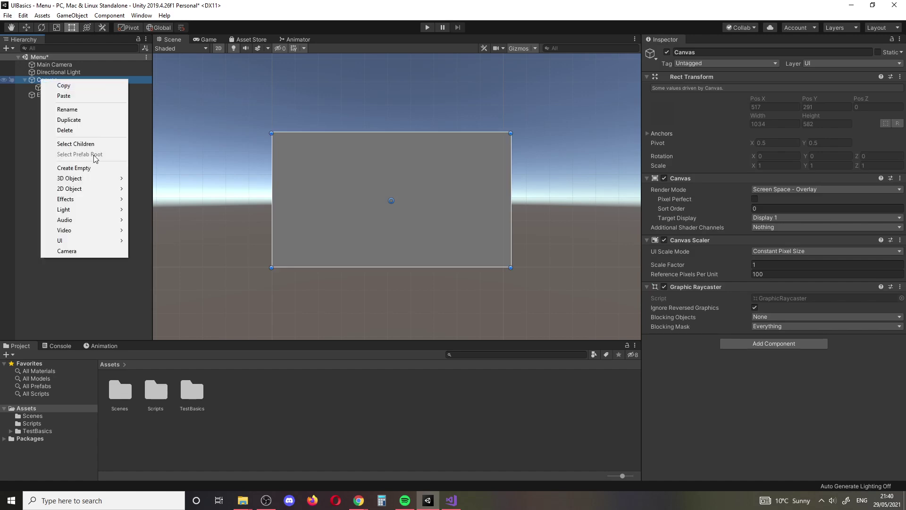
mouse_move(81, 241)
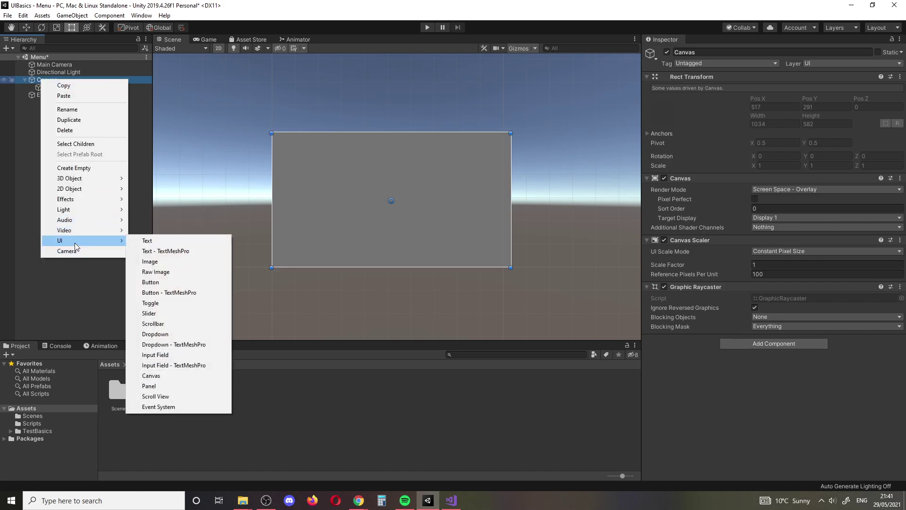
click(145, 241)
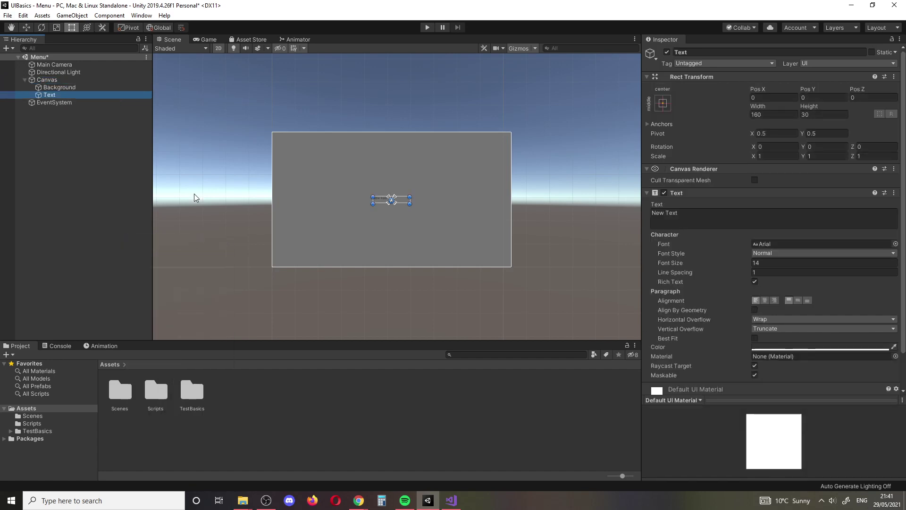
Step: Move the new text up near the canvas's upper edge and enlarge its box to about 370 by 69, keeping it horizontally centered
drag(401, 201, 402, 162)
click(700, 53)
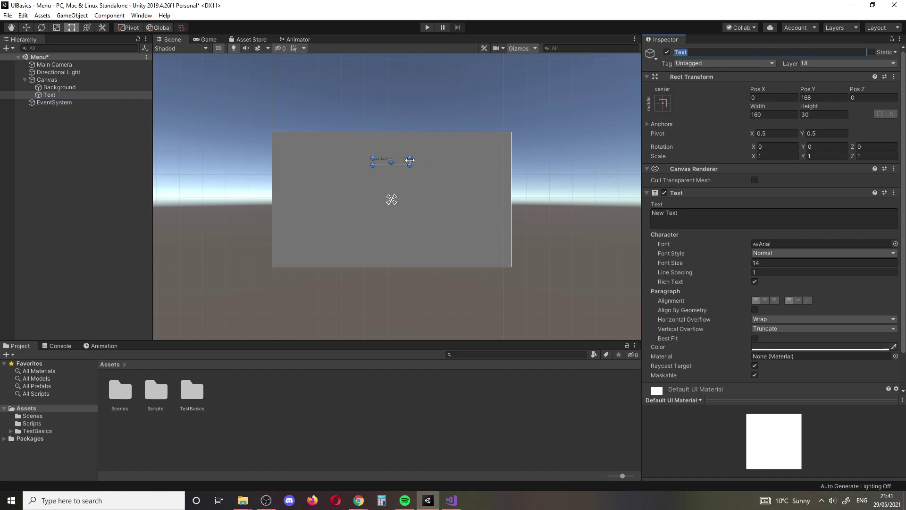
mouse_move(409, 160)
mouse_down()
mouse_move(438, 173)
mouse_move(412, 165)
mouse_move(419, 163)
mouse_up()
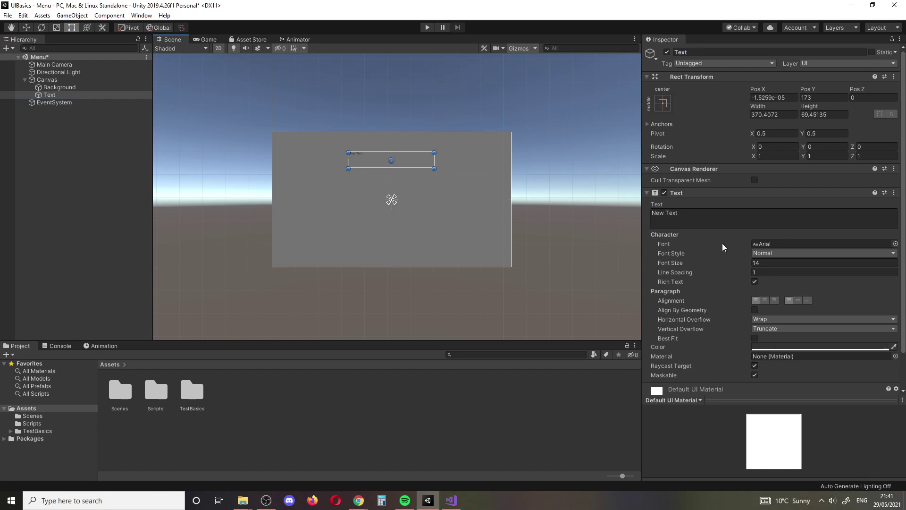
Step: Set the text's font size to 70 and extend its box downward to a height of about 100
click(764, 262)
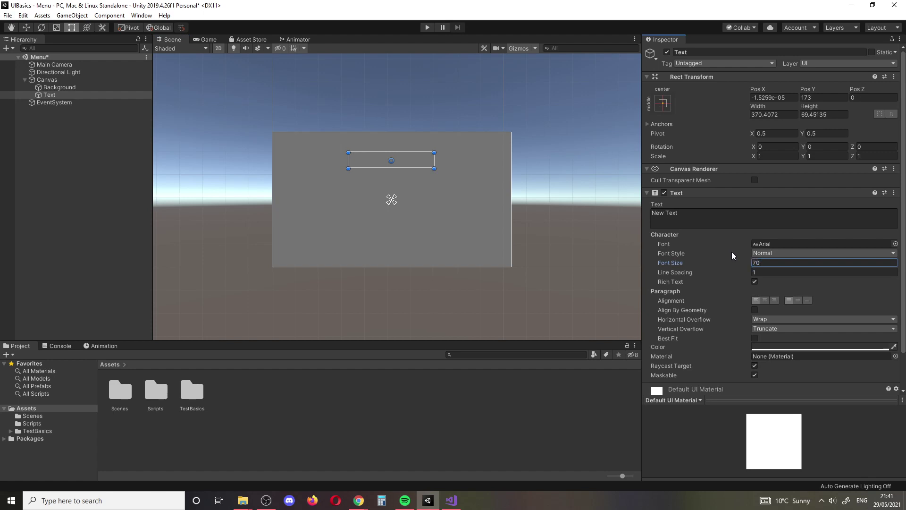
key(Return)
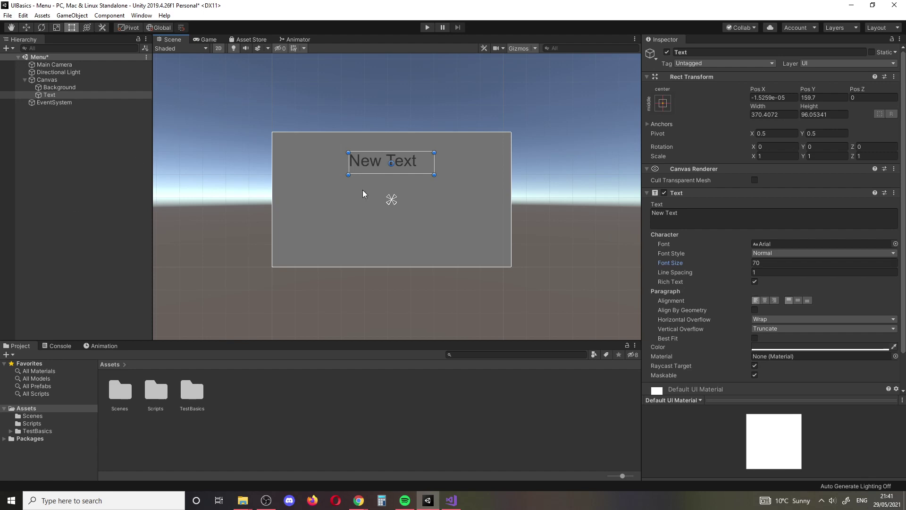
mouse_move(406, 173)
mouse_down()
mouse_move(408, 164)
mouse_move(409, 174)
mouse_up()
Step: Center the text horizontally and vertically in its box and change its content to "Game Title"
click(767, 301)
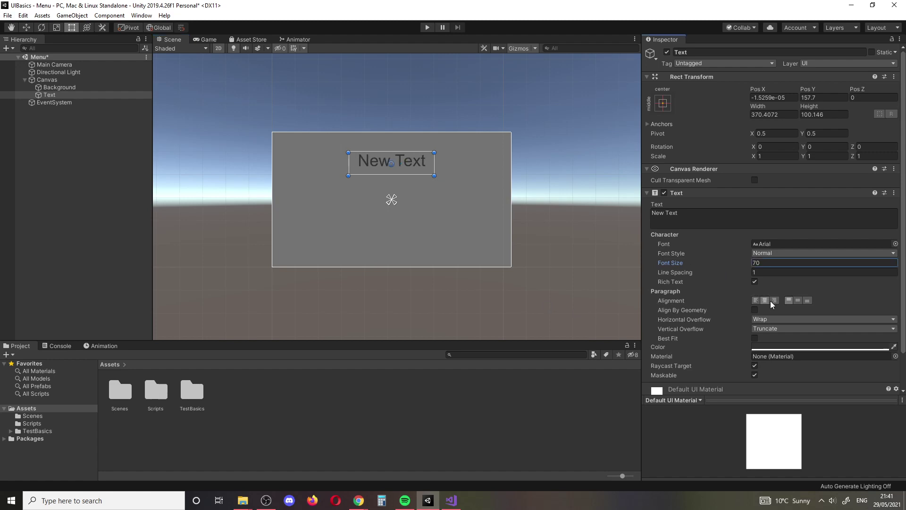
click(798, 300)
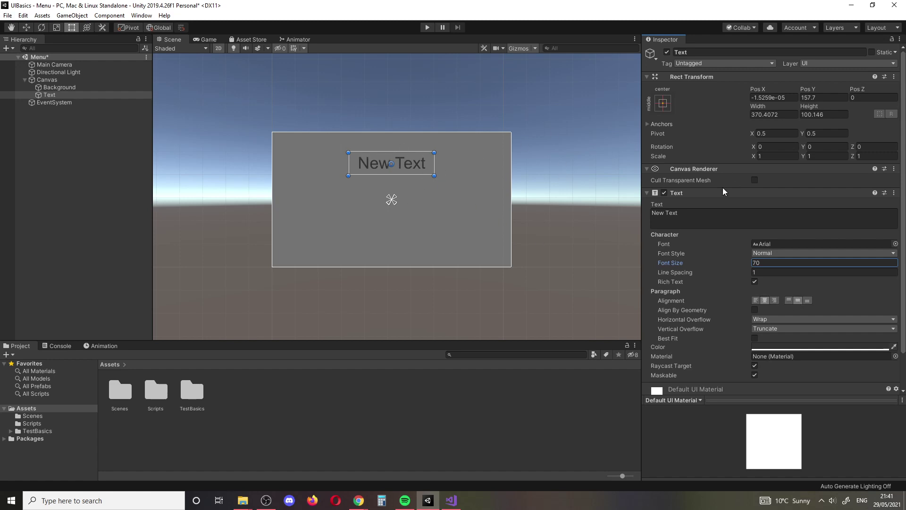
click(701, 217)
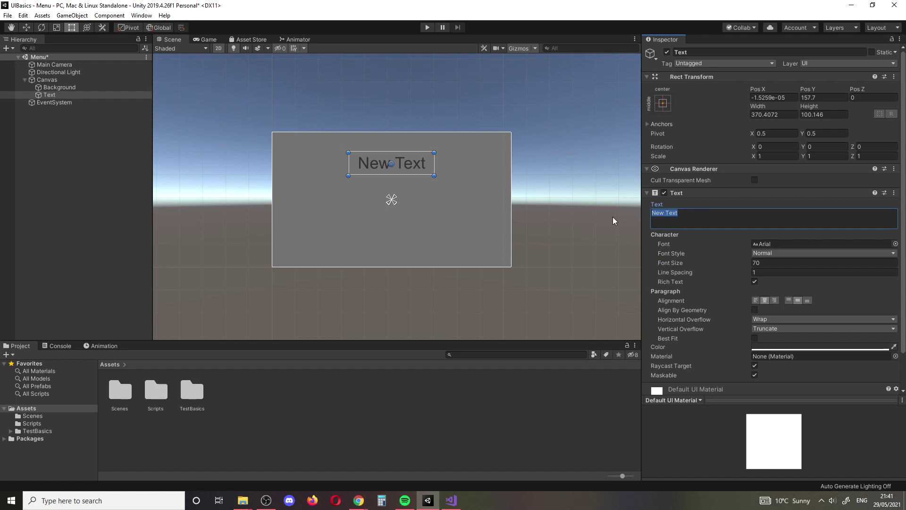
key(BackSpace)
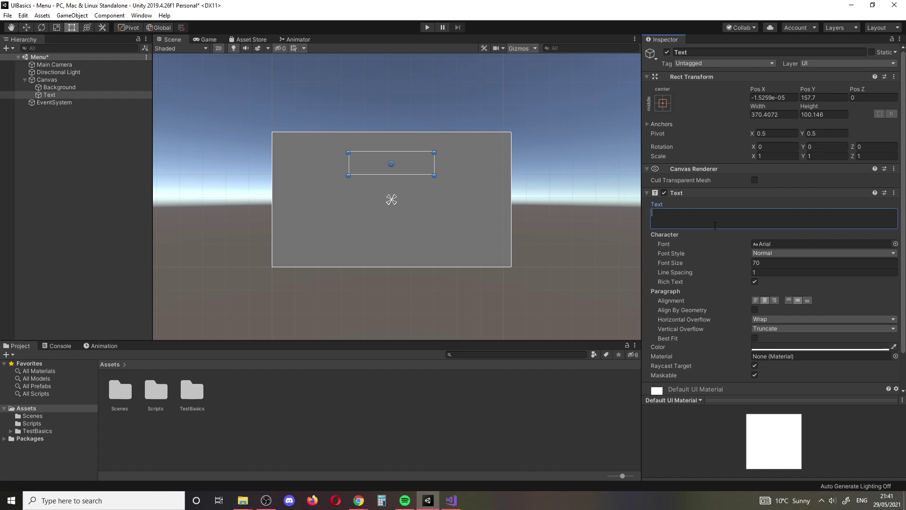
text(Game Title)
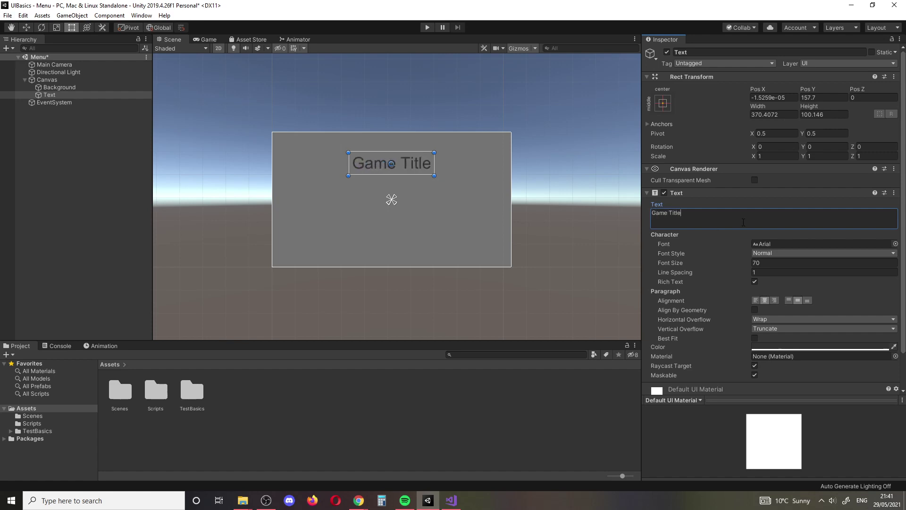
click(515, 195)
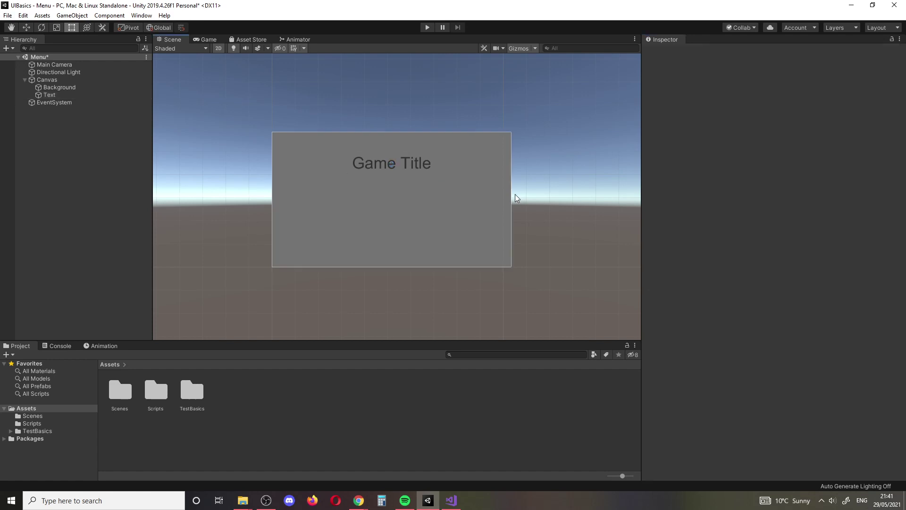
Step: Add a standard UI Button as a child of the Canvas
click(55, 94)
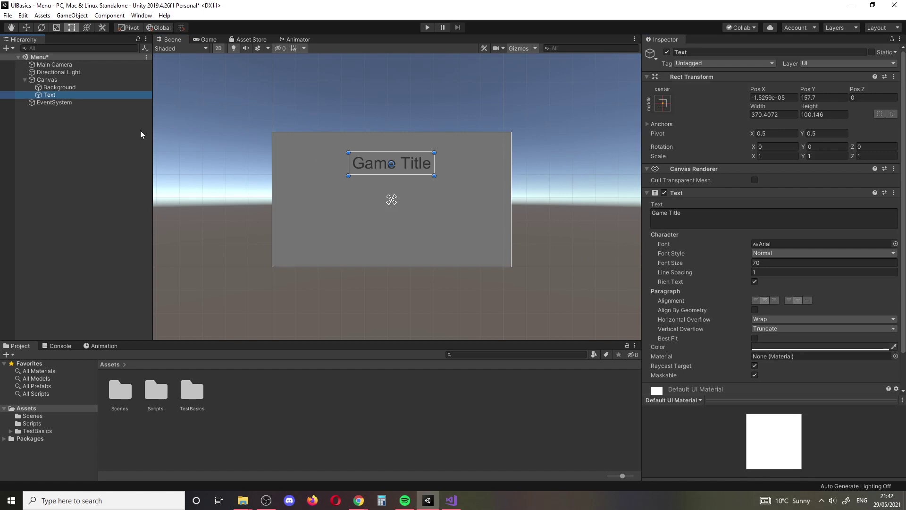
click(63, 79)
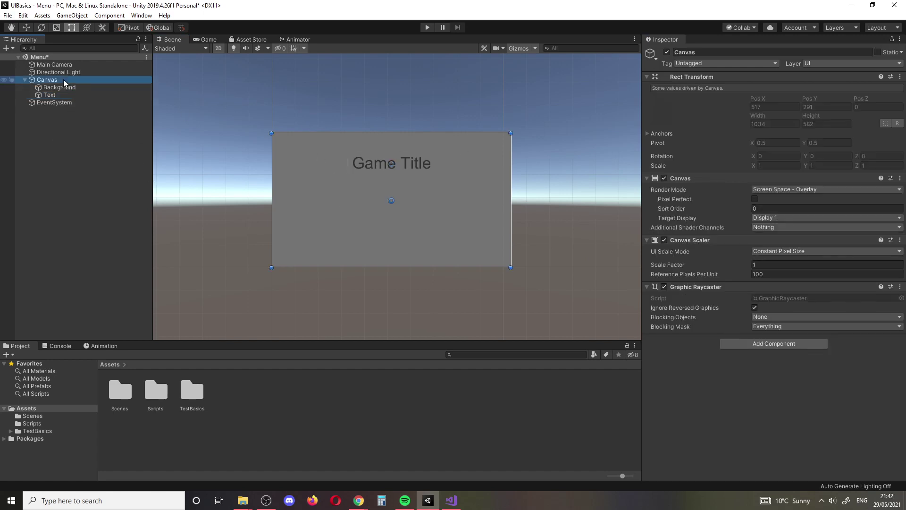
right_click(63, 79)
mouse_move(74, 234)
click(47, 187)
right_click(78, 78)
mouse_move(119, 239)
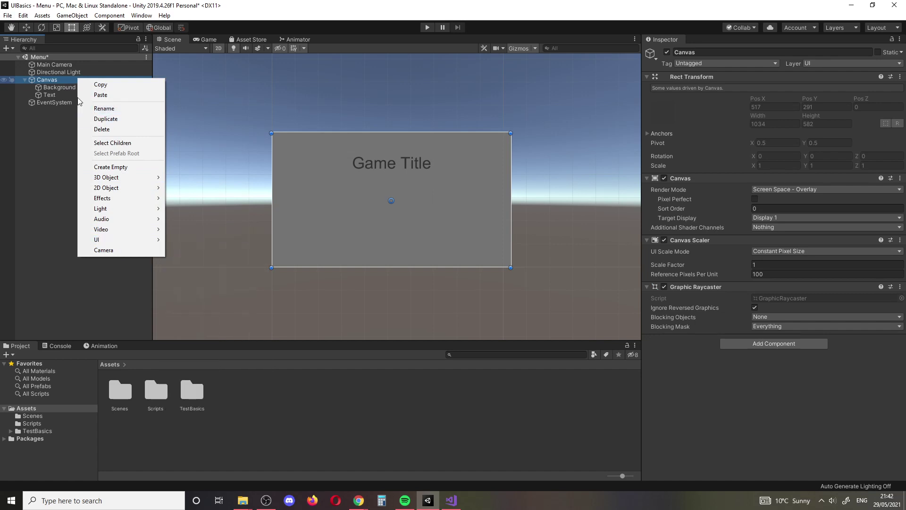
click(55, 79)
right_click(46, 82)
mouse_move(115, 243)
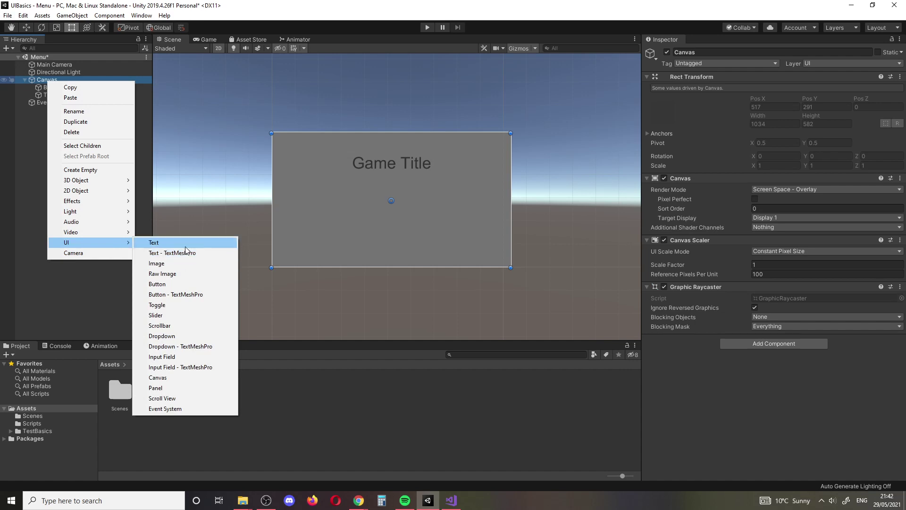
click(176, 283)
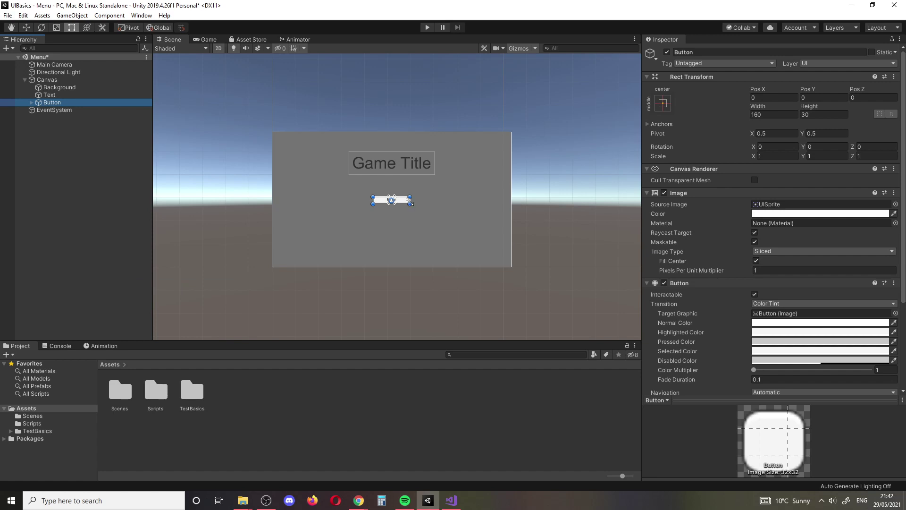
Step: Move the button to the canvas's lower center, enlarge it to about 295 by 55, and check it in the Game view
drag(409, 204, 412, 255)
click(210, 39)
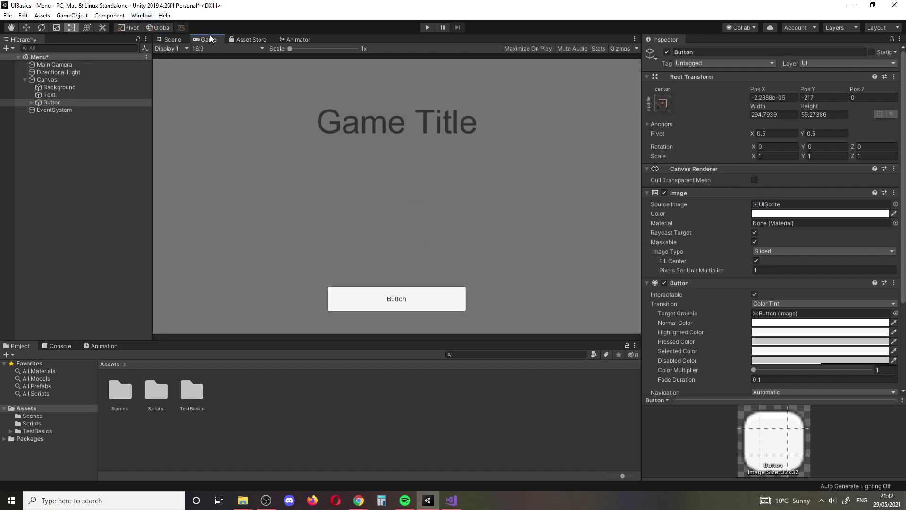
click(170, 40)
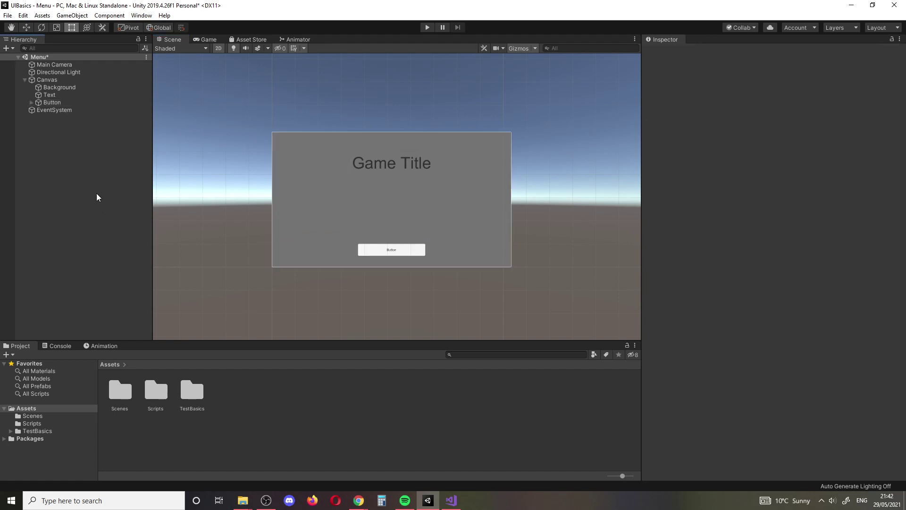
Step: Rename the Button object as PlayButton
click(44, 102)
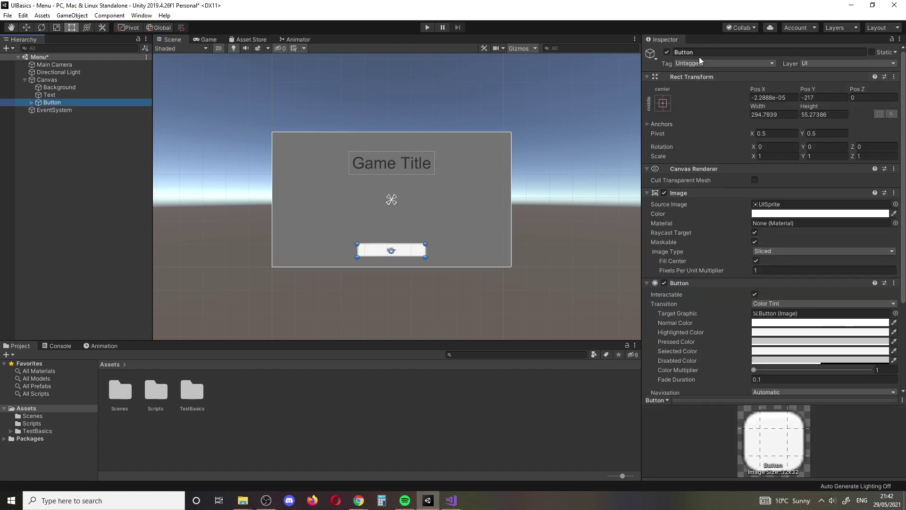
click(698, 52)
text(Play)
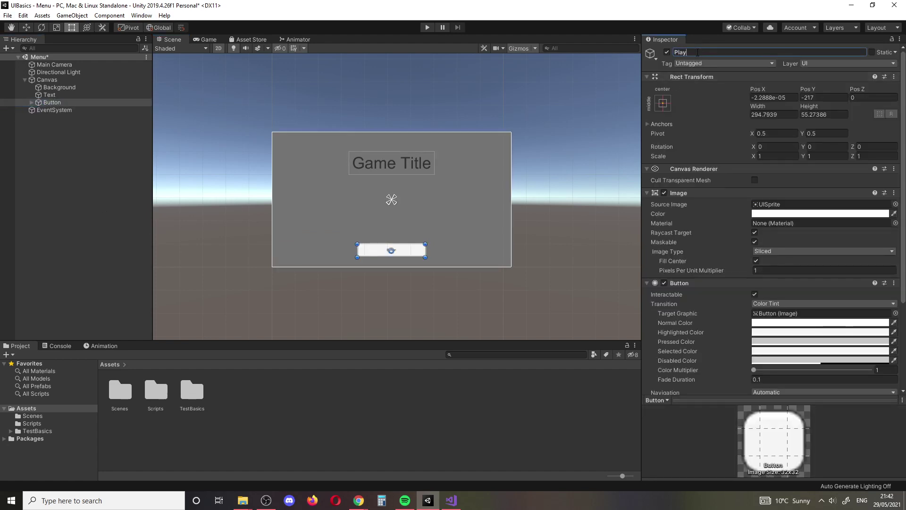
text(Button)
click(86, 127)
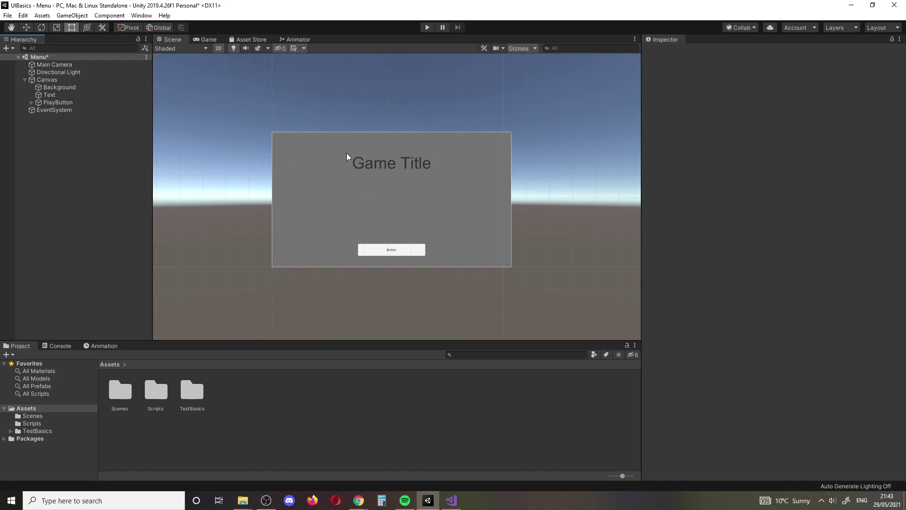
Step: Preview the menu in the Game view at 4:3, 5:4, Honor 20 Lite AR (1080:2340) and 3:5 (1080x1800)
click(203, 39)
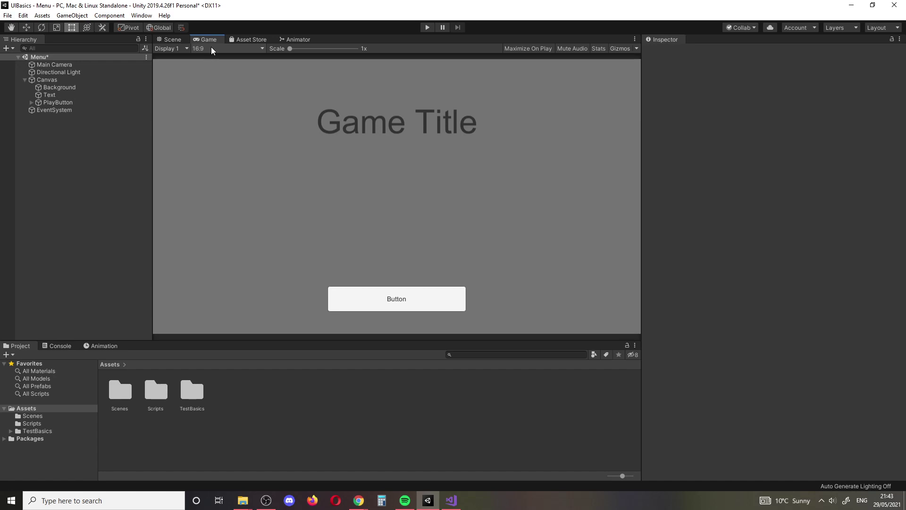
click(215, 49)
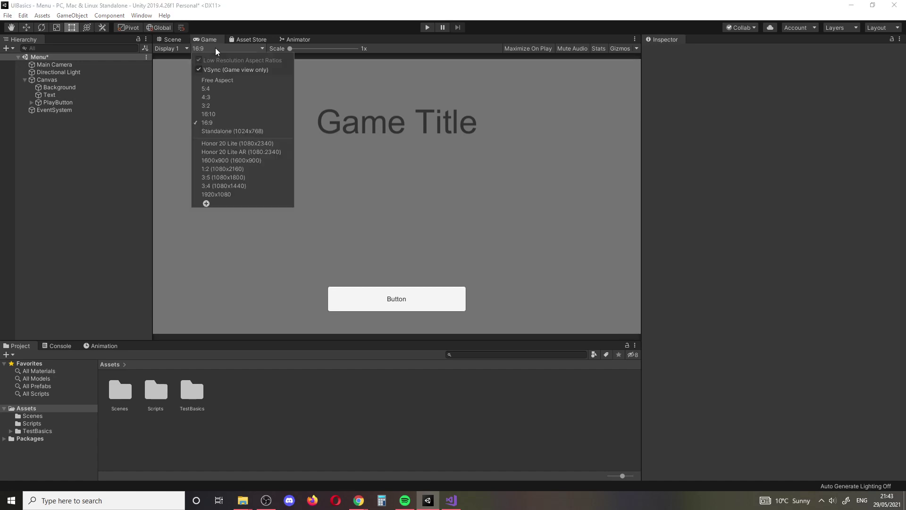
click(224, 96)
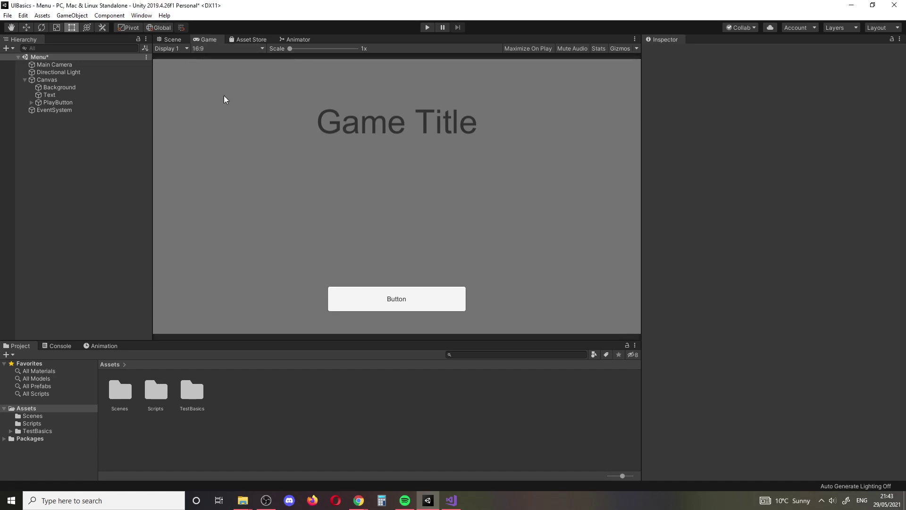
click(201, 49)
click(365, 100)
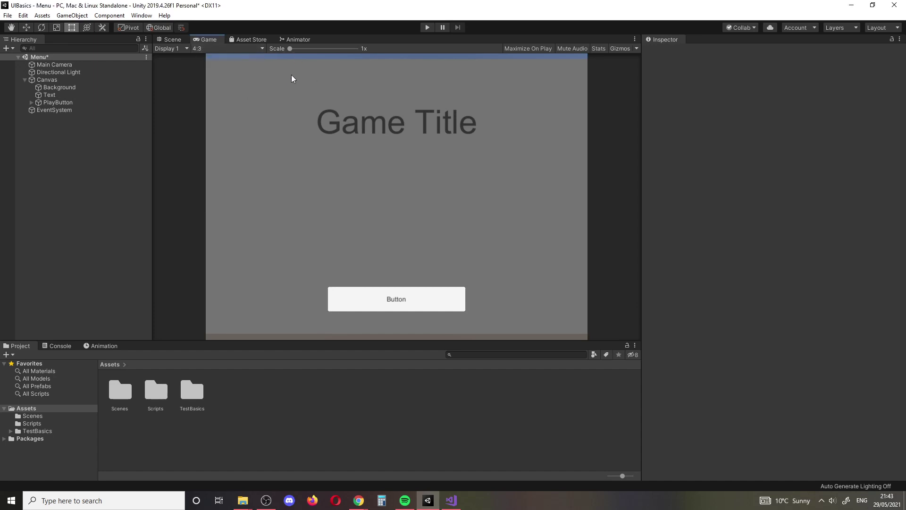
click(217, 49)
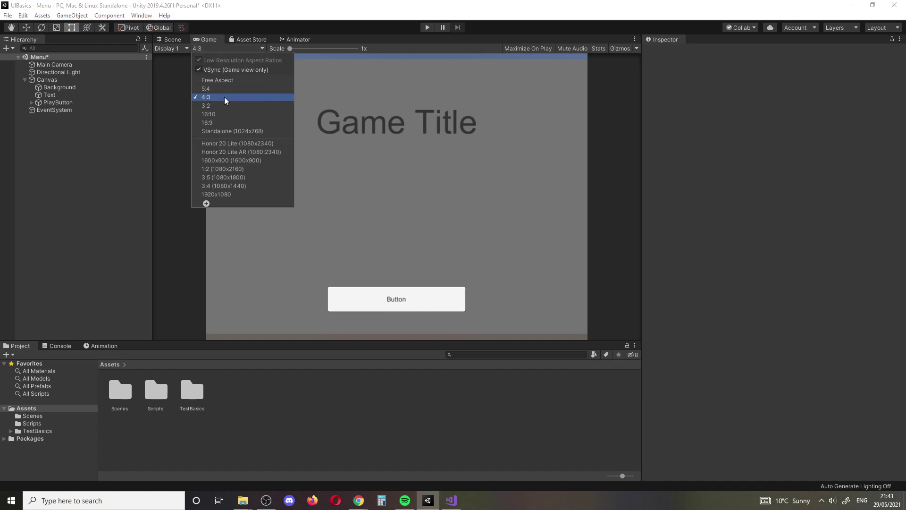
click(218, 88)
click(219, 47)
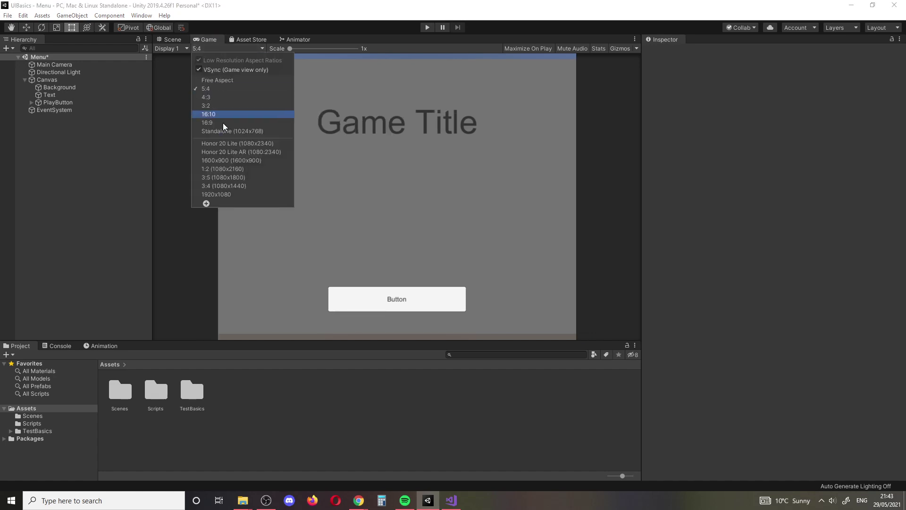
click(224, 151)
click(217, 50)
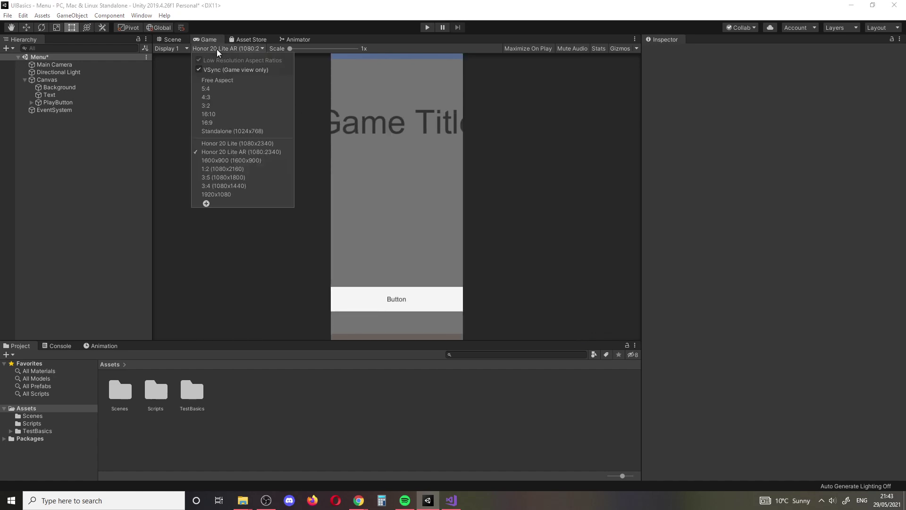
click(214, 176)
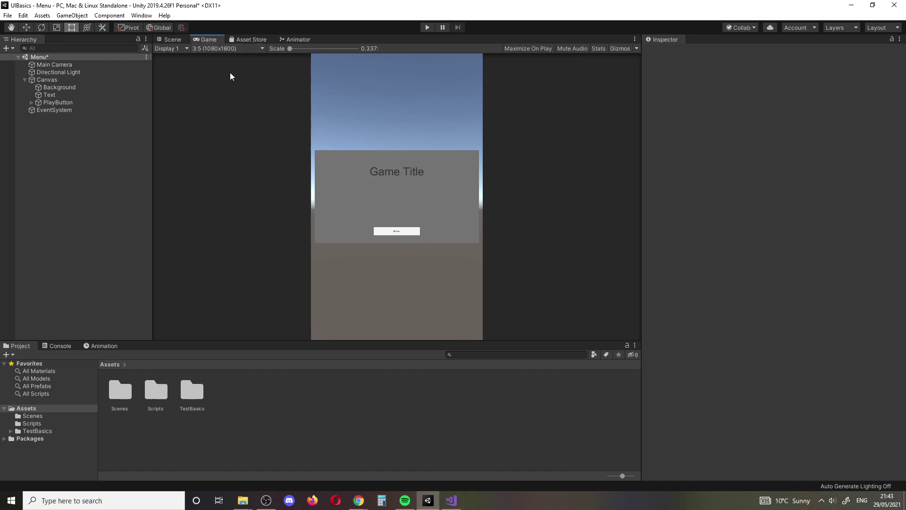
Step: Set the Game view's aspect ratio to 16:9 and return to the Scene view
click(228, 50)
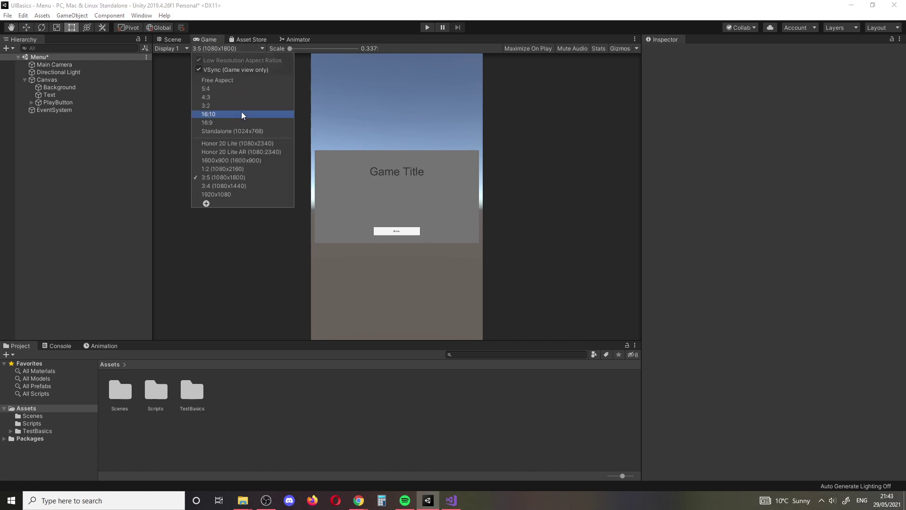
click(212, 123)
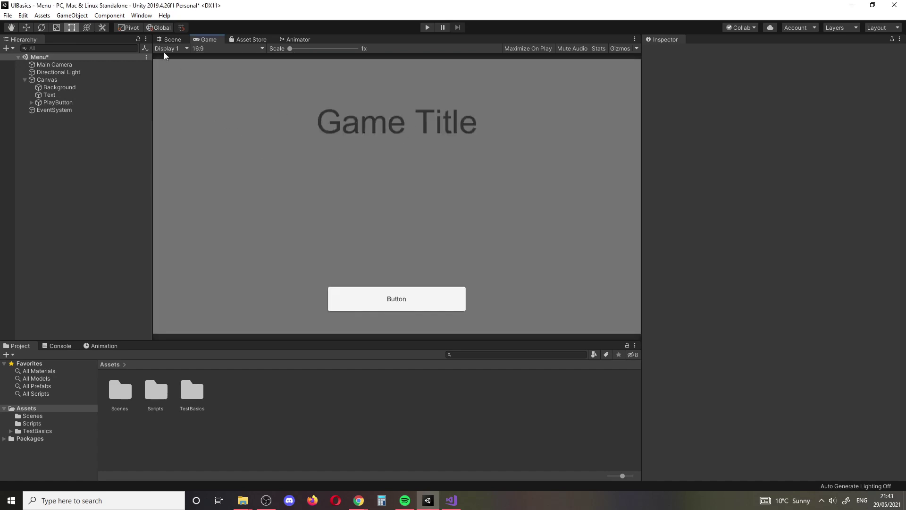
click(170, 39)
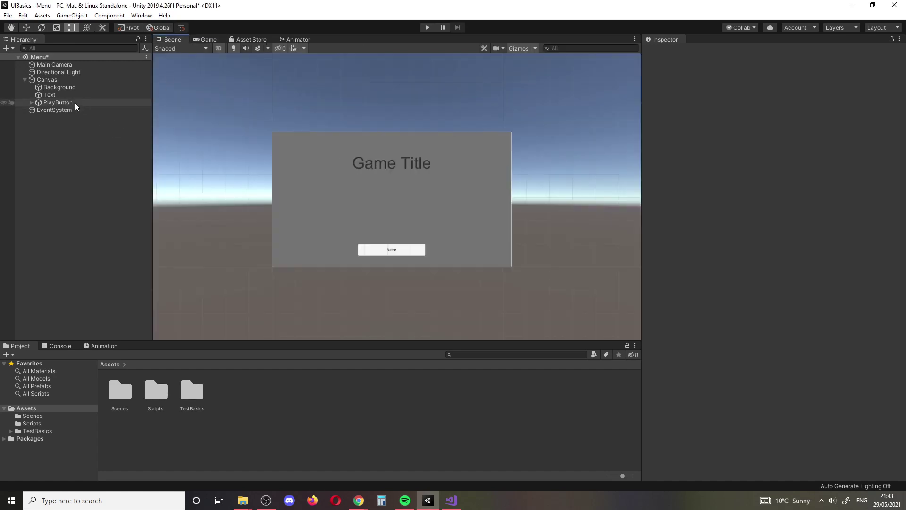
click(55, 87)
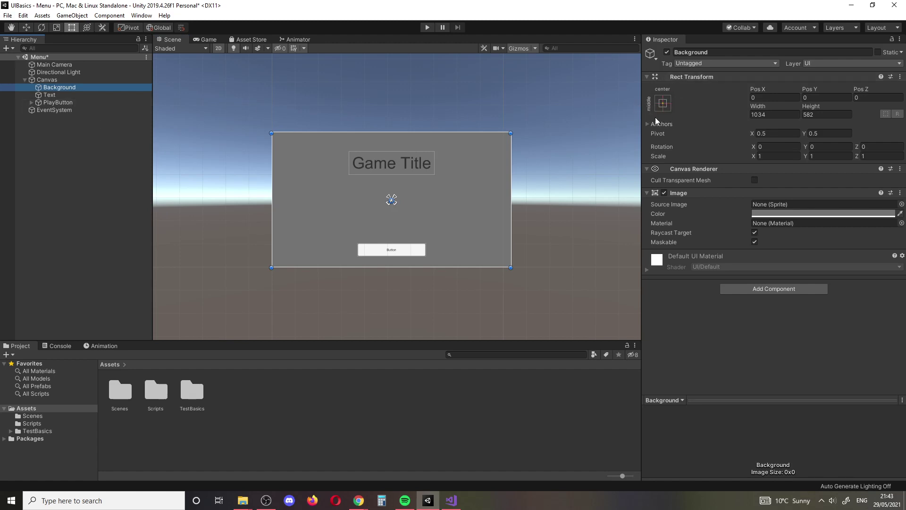
click(662, 102)
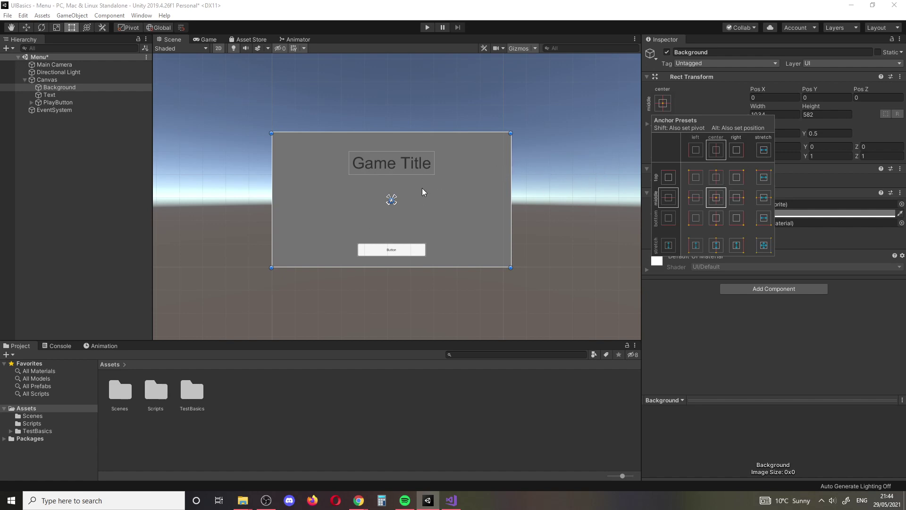
click(389, 163)
drag(390, 164, 391, 158)
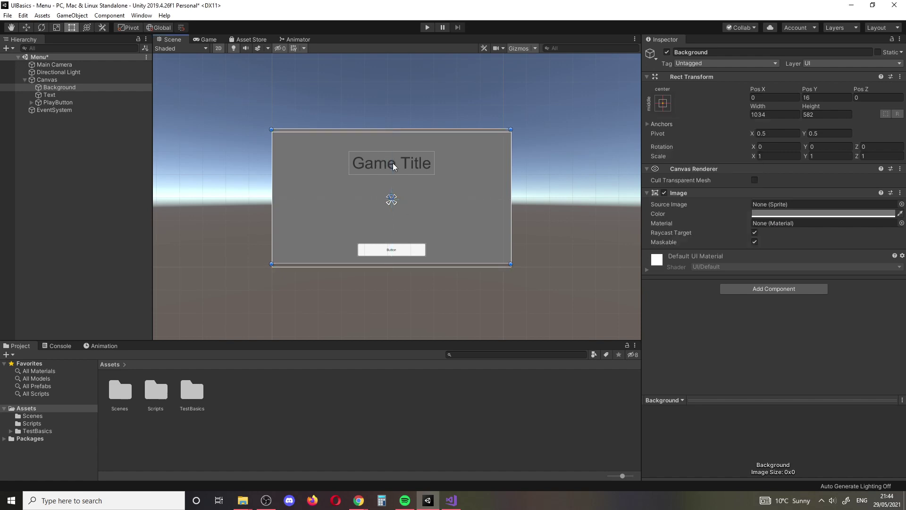
key(ctrl+z)
Step: Move the Game Title text up to a Pos Y of about 192 and anchor it to the canvas's top center
click(54, 94)
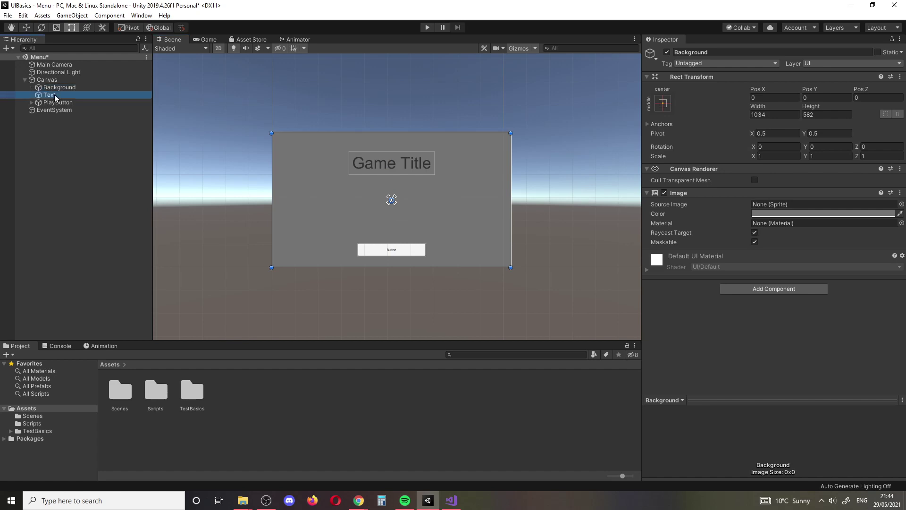
drag(396, 159, 397, 151)
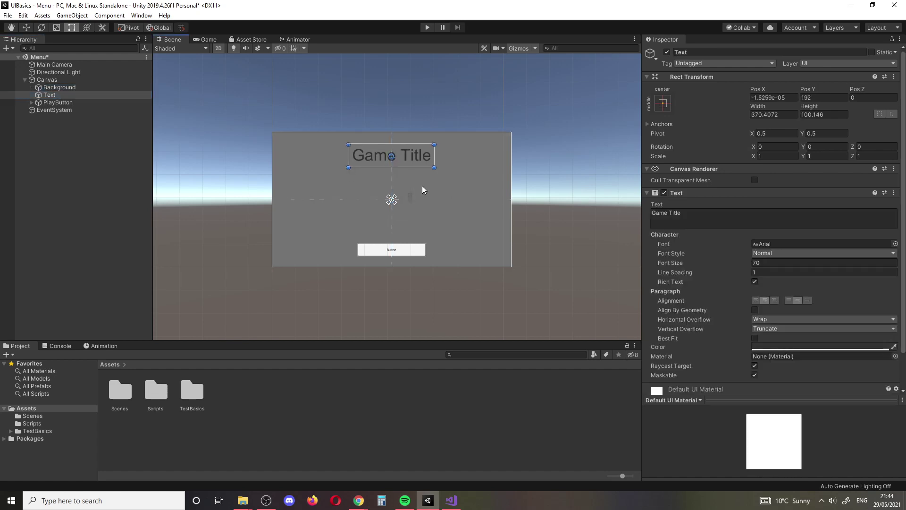
click(663, 103)
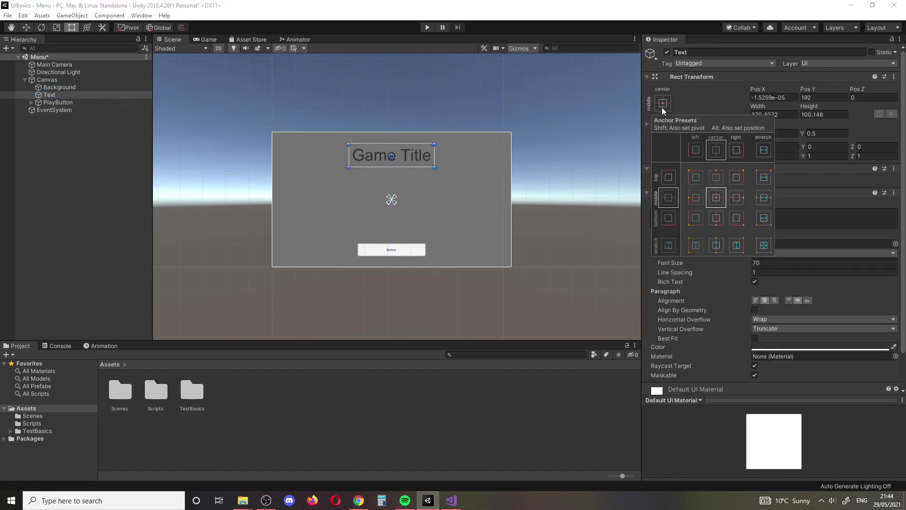
click(716, 177)
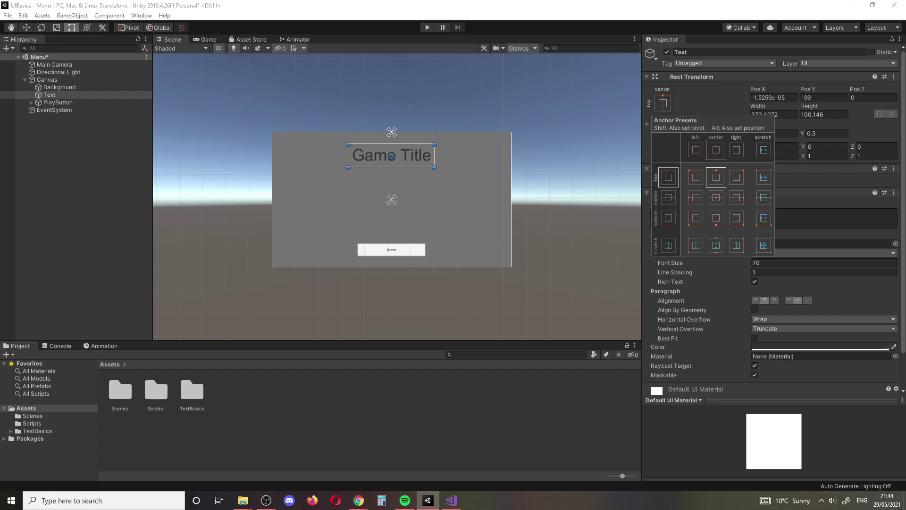
Step: Anchor the Background image to stretch with the canvas both horizontally and vertically
click(56, 90)
click(59, 87)
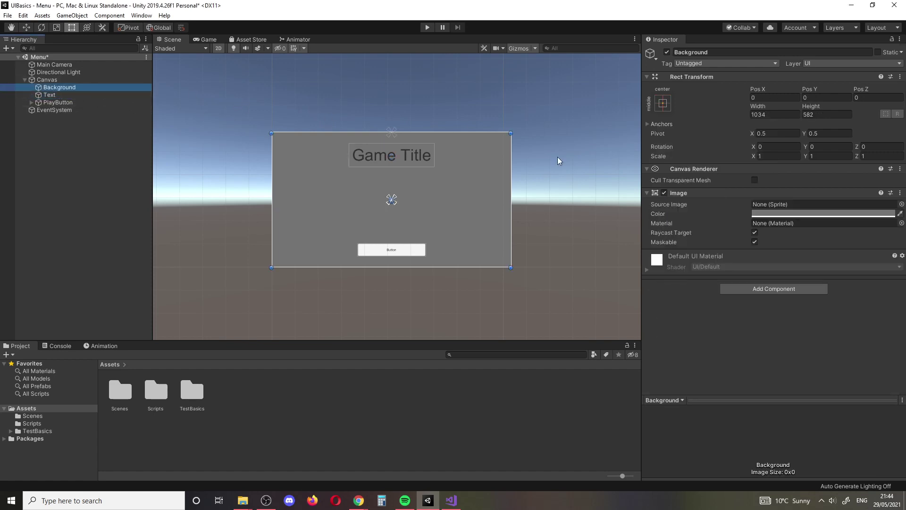
click(662, 103)
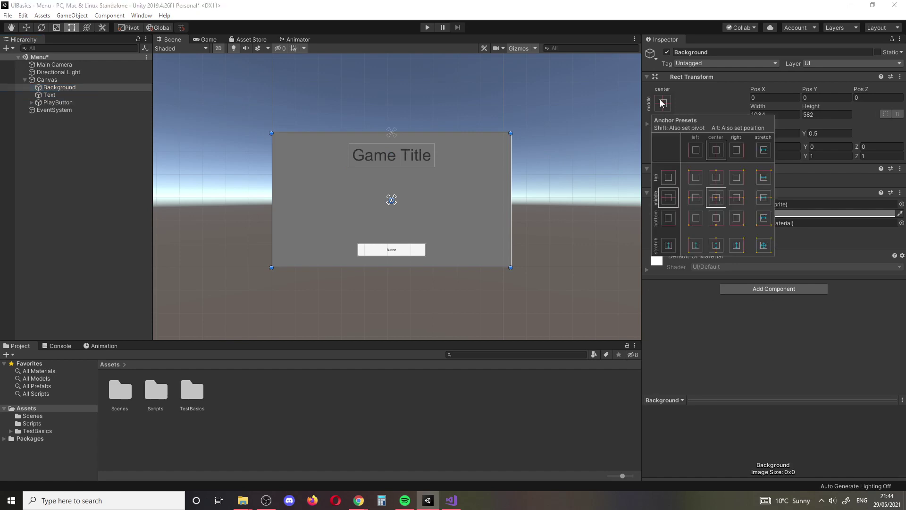
click(764, 247)
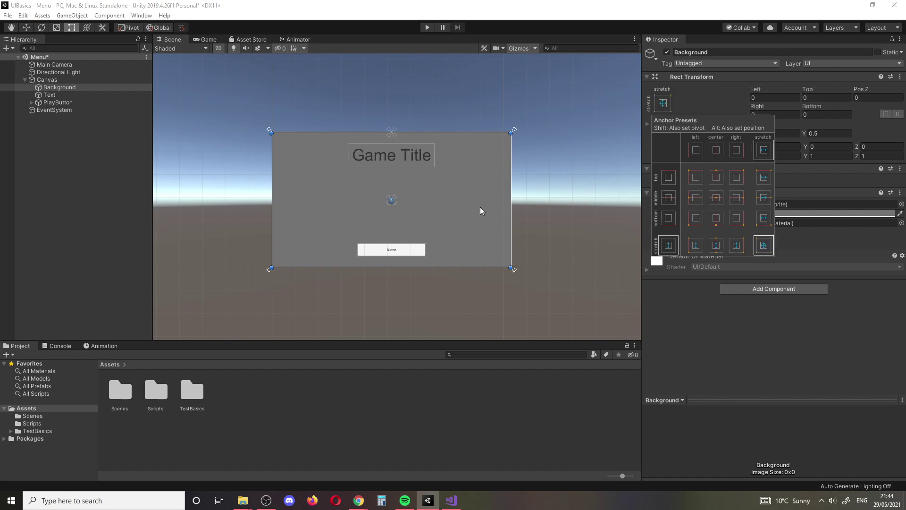
Step: Anchor the PlayButton to the canvas's bottom center
click(58, 101)
click(58, 101)
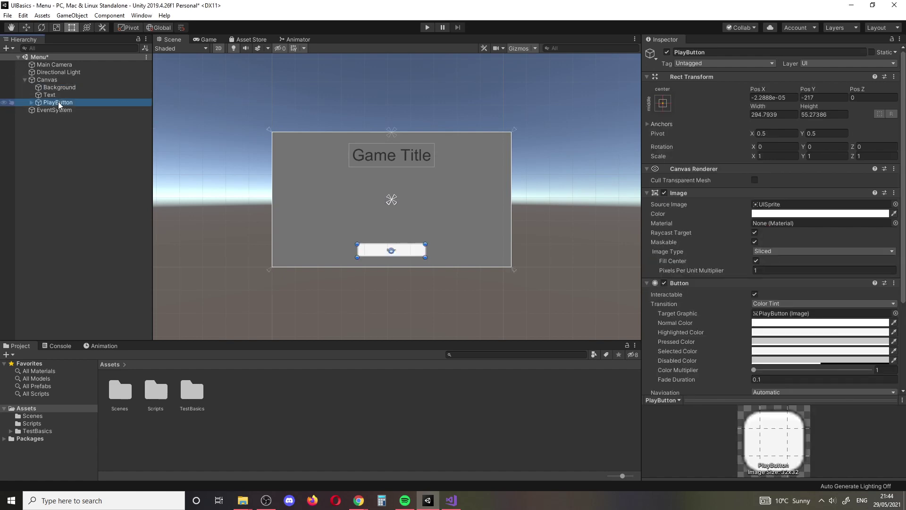
click(663, 103)
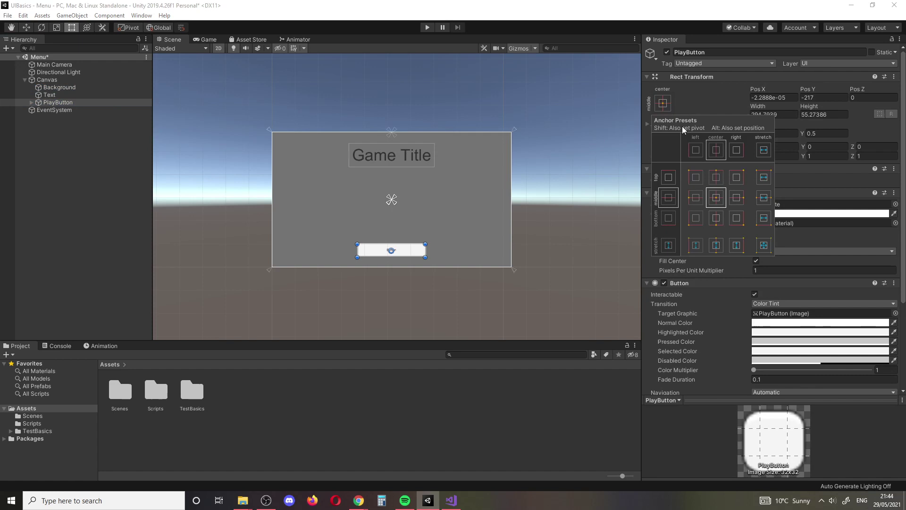
click(718, 223)
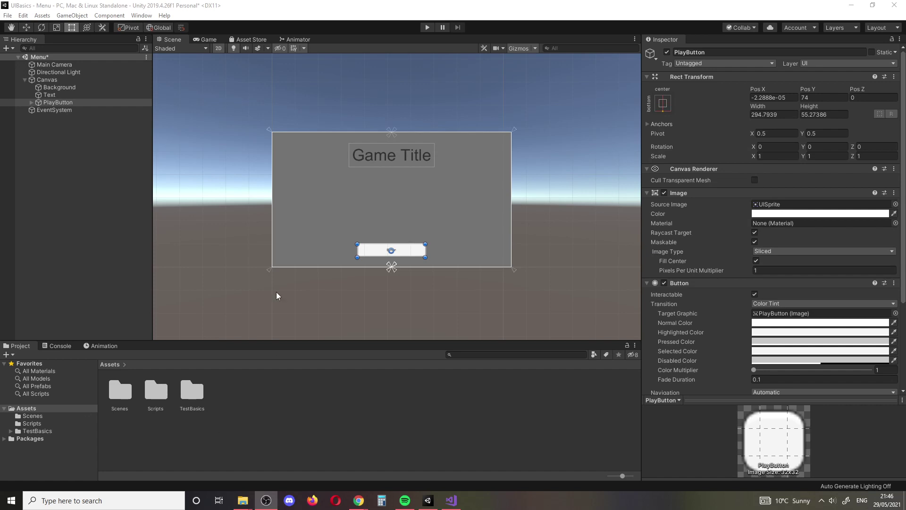
Step: Preview the menu in the Game view at Free Aspect, making the view wider and shorter to test the anchors
click(204, 39)
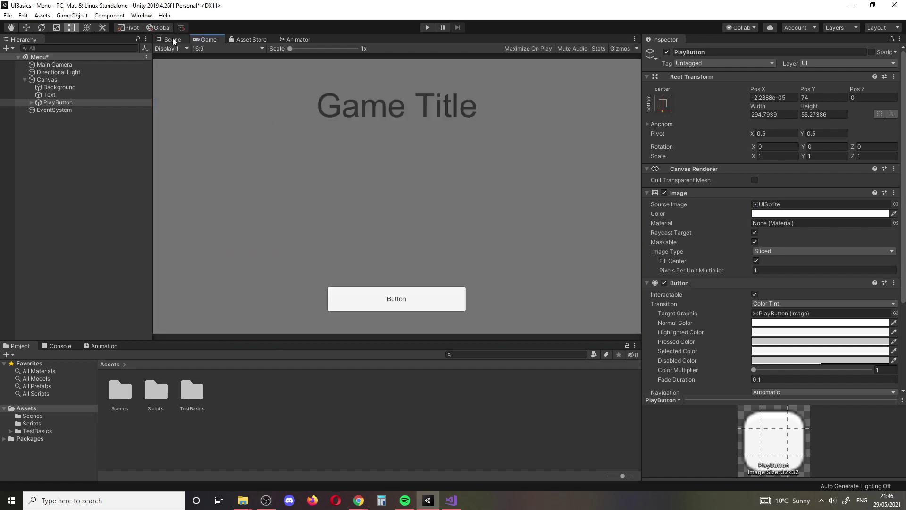
click(204, 49)
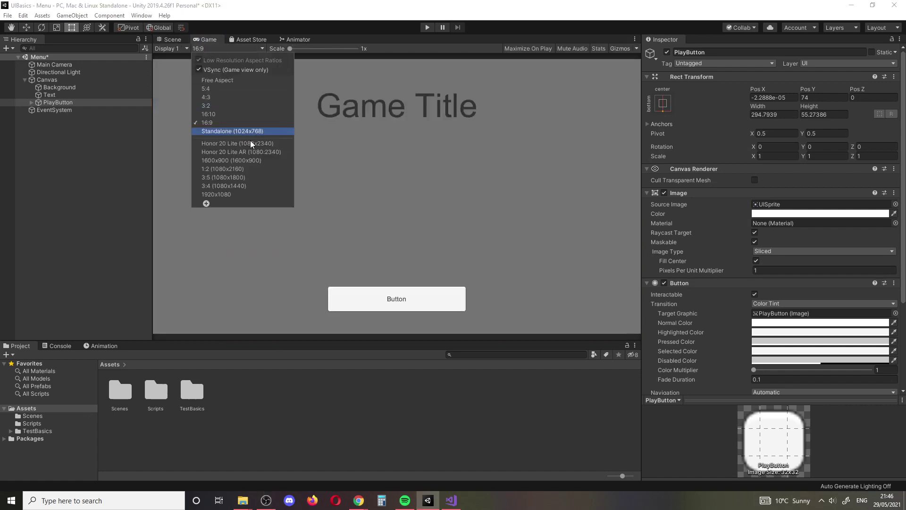
click(231, 80)
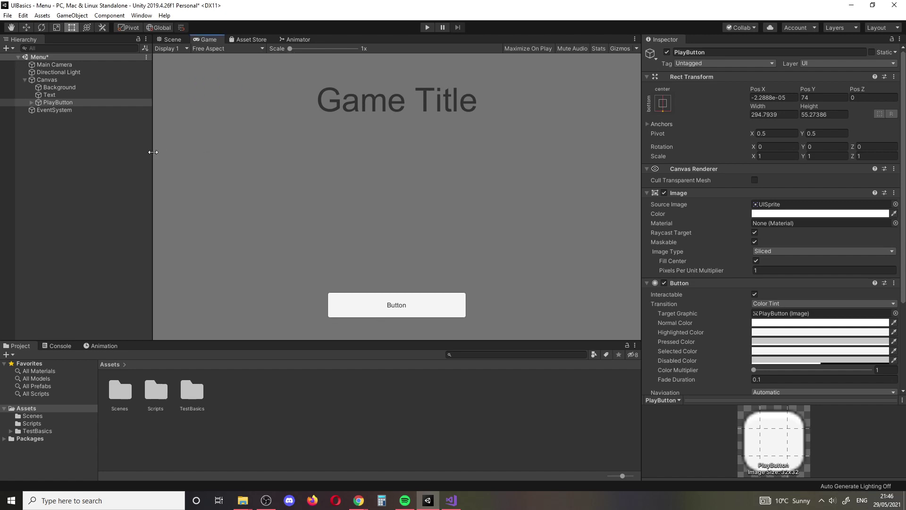
drag(153, 152, 134, 152)
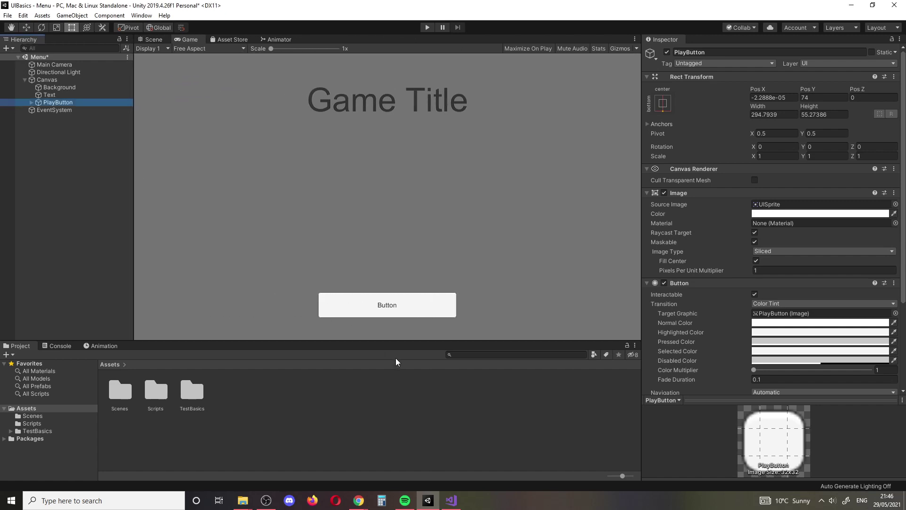
drag(390, 339, 383, 274)
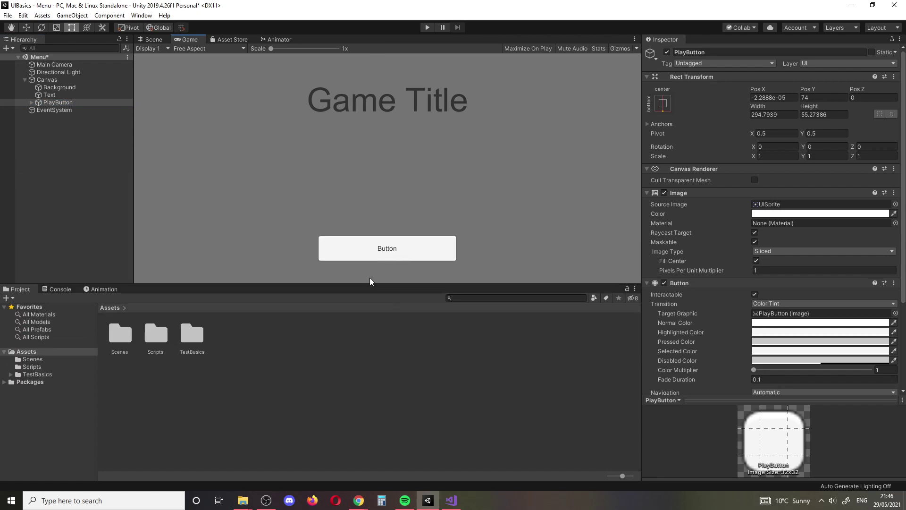
Step: Set the Game view back to 16:9 and widen the Hierarchy, ending in the Scene view with nothing selected
click(188, 48)
click(220, 123)
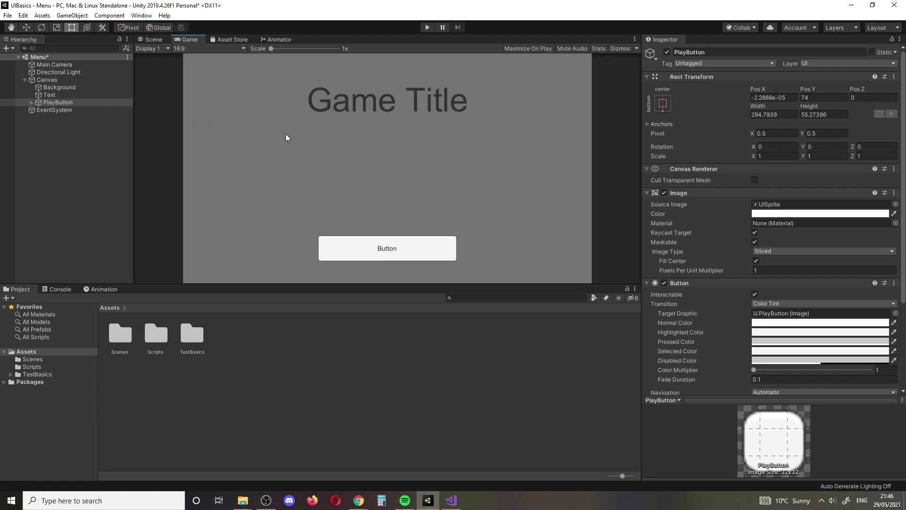
drag(132, 134, 174, 142)
click(203, 39)
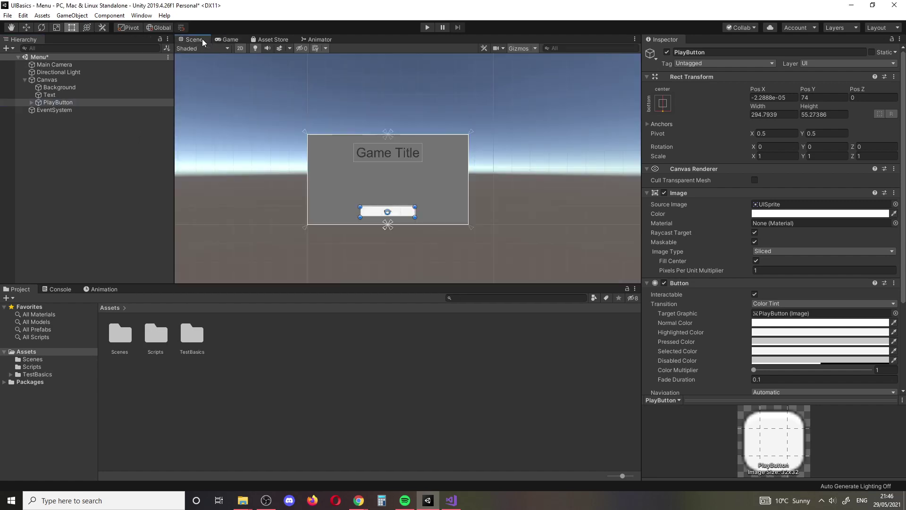
click(275, 180)
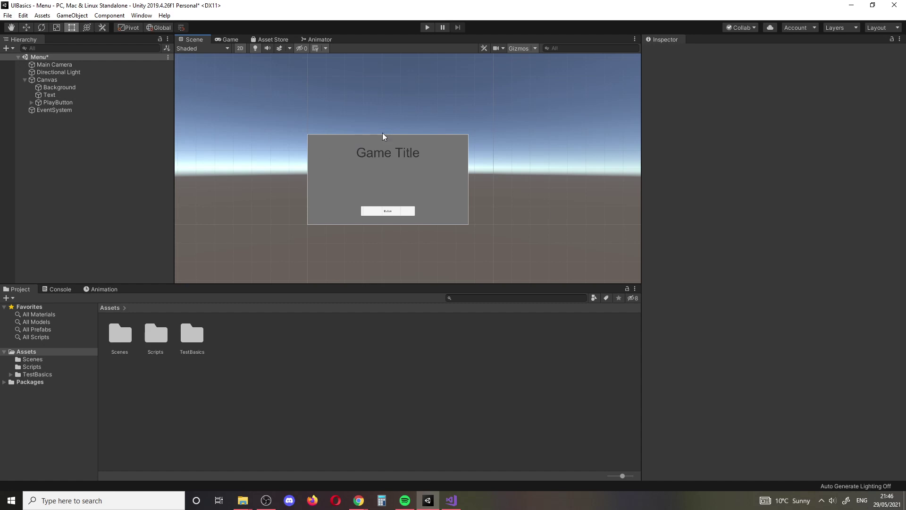
Step: Change the label text of the PlayButton to "Play"
click(31, 102)
click(31, 103)
double_click(56, 101)
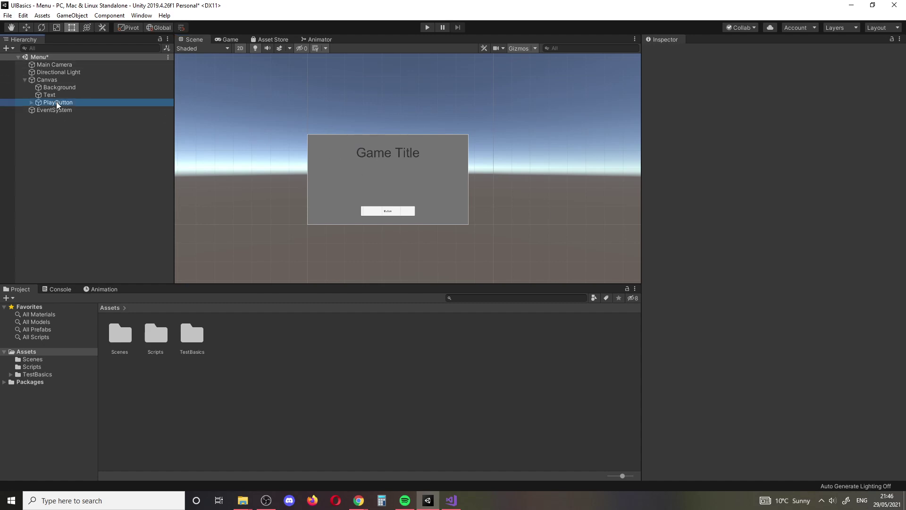
click(31, 102)
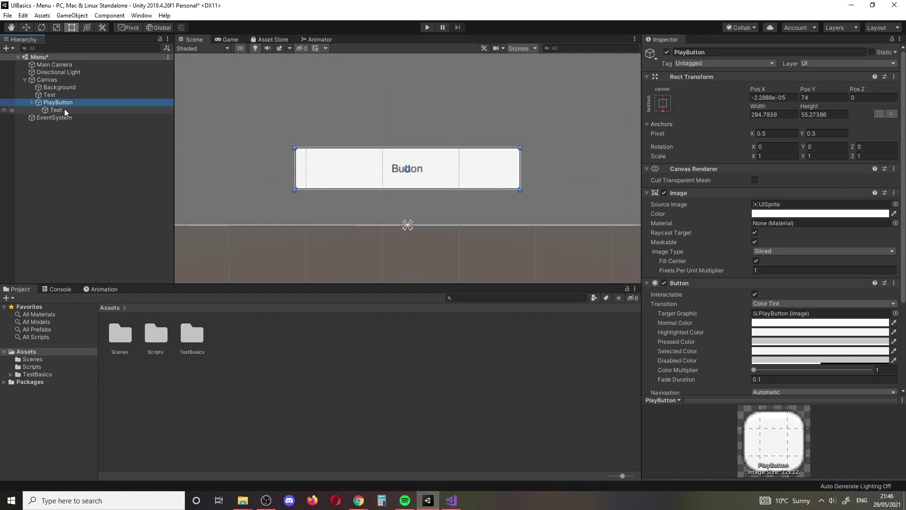
click(59, 110)
click(670, 216)
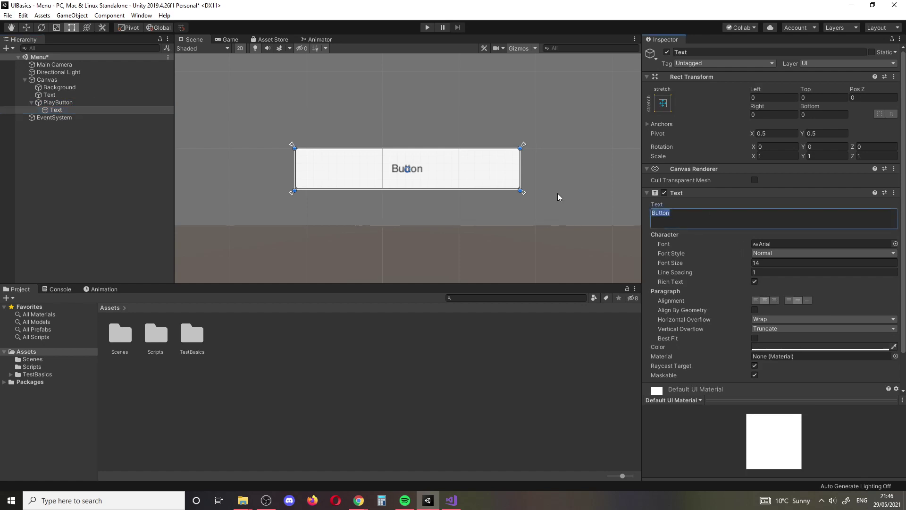
text(Play)
Step: Set the Play label's font size to 30 and its font style to Bold
click(765, 263)
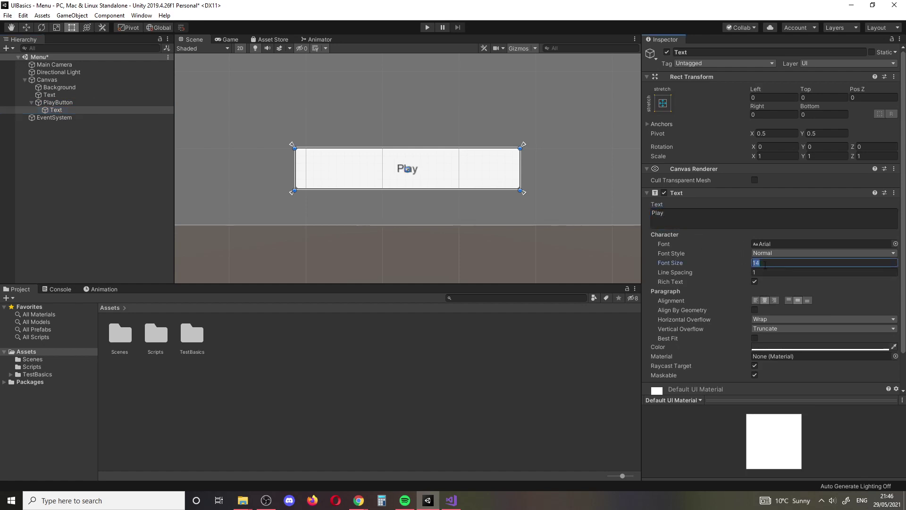
text(20)
key(BackSpace)
key(BackSpace)
text(30)
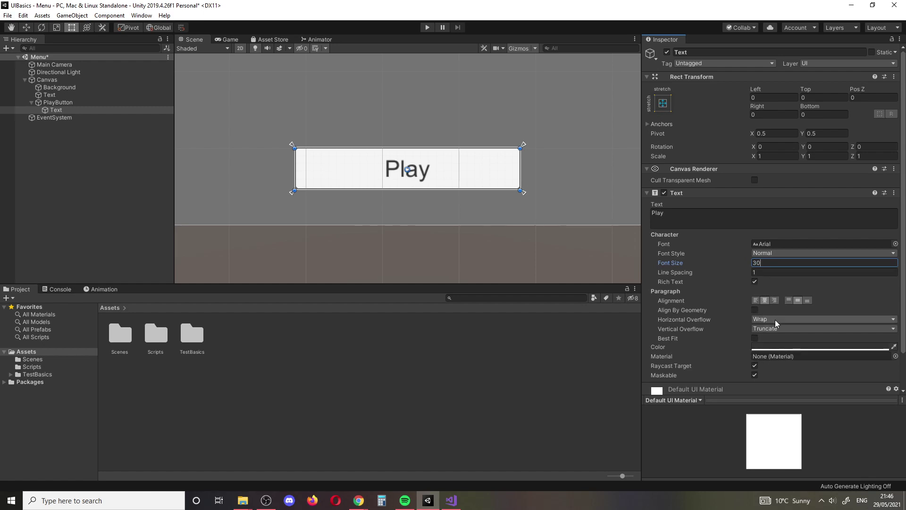
click(772, 254)
click(774, 273)
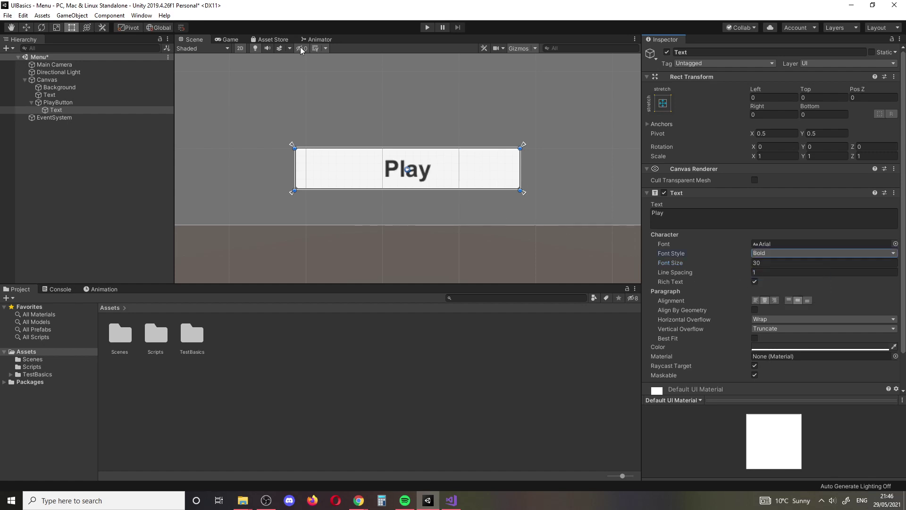
Step: Check the Play button in the Game view and save the Menu scene
click(231, 40)
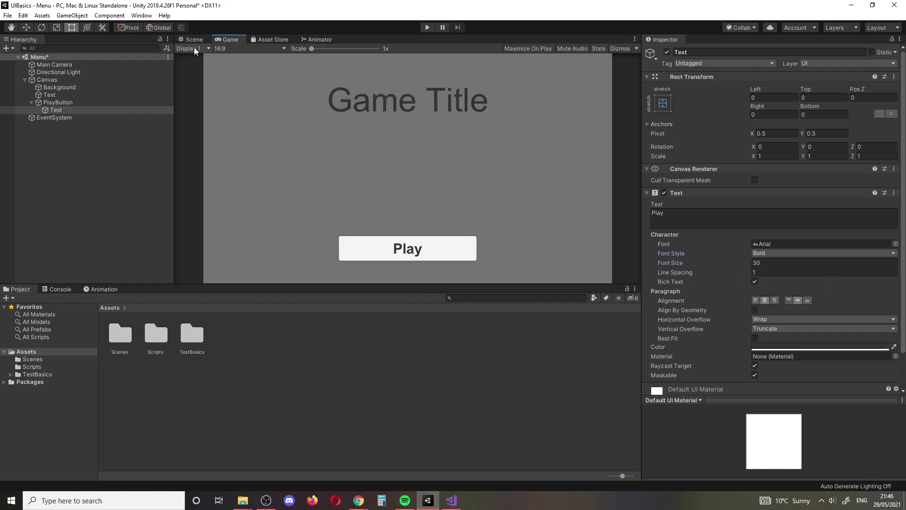
click(31, 102)
click(42, 80)
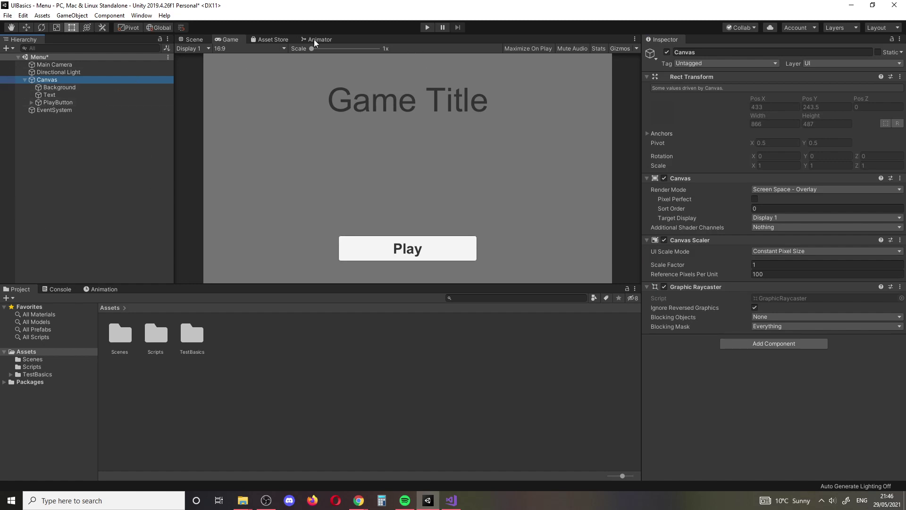
click(8, 15)
click(19, 49)
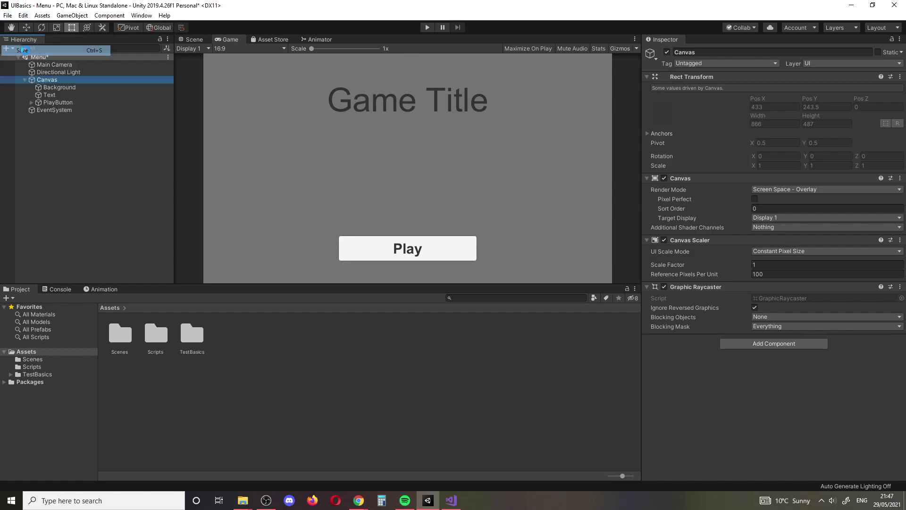
Step: Run the scene in Play mode and test the Play button's response in the Game view
click(428, 27)
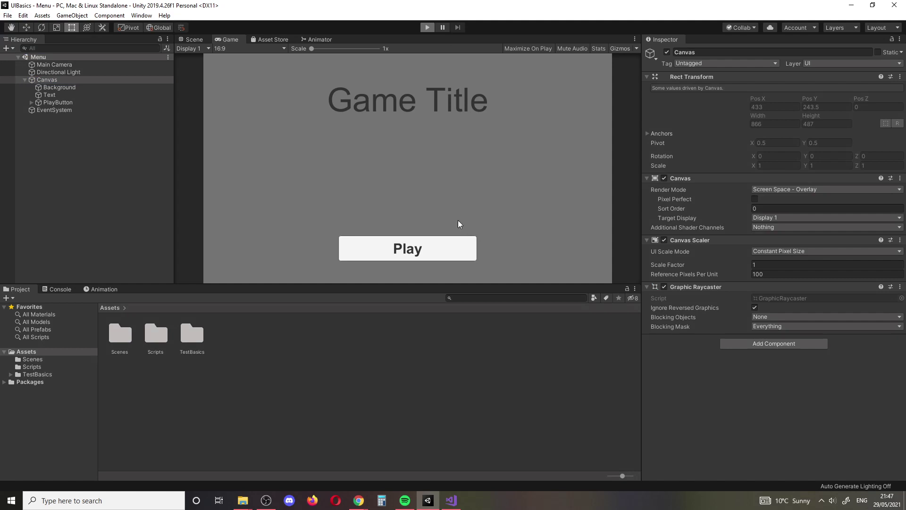
click(423, 253)
click(423, 252)
click(422, 256)
click(422, 255)
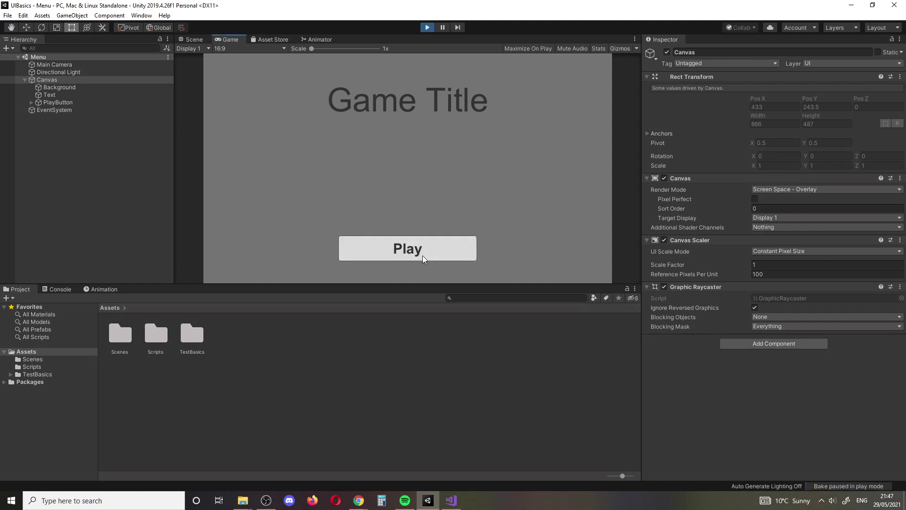
Step: Test the Play button once more in the running game and stop Play mode
click(462, 249)
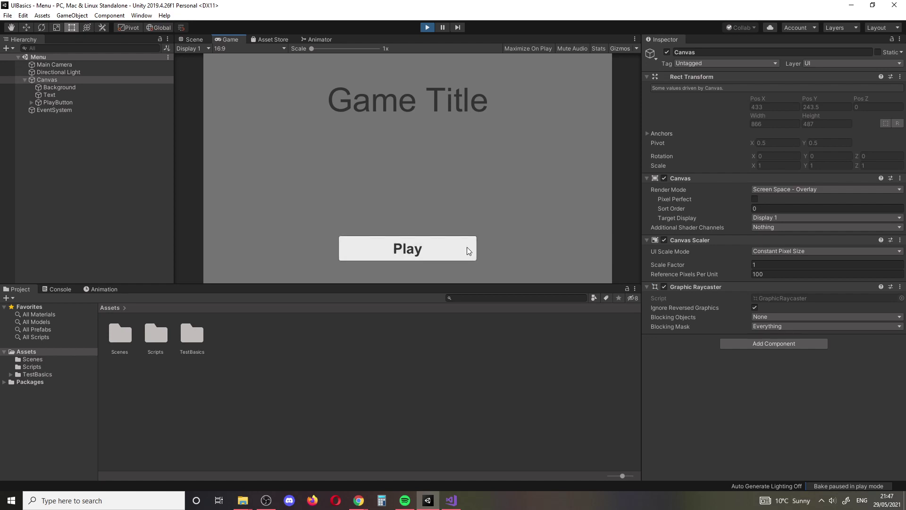
click(426, 29)
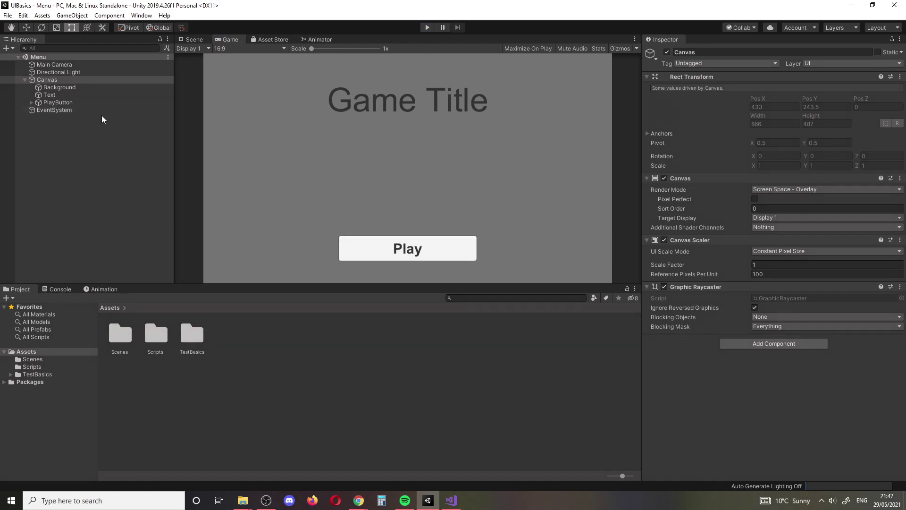
Step: Add an empty On Click event entry to the PlayButton's Button component
click(50, 101)
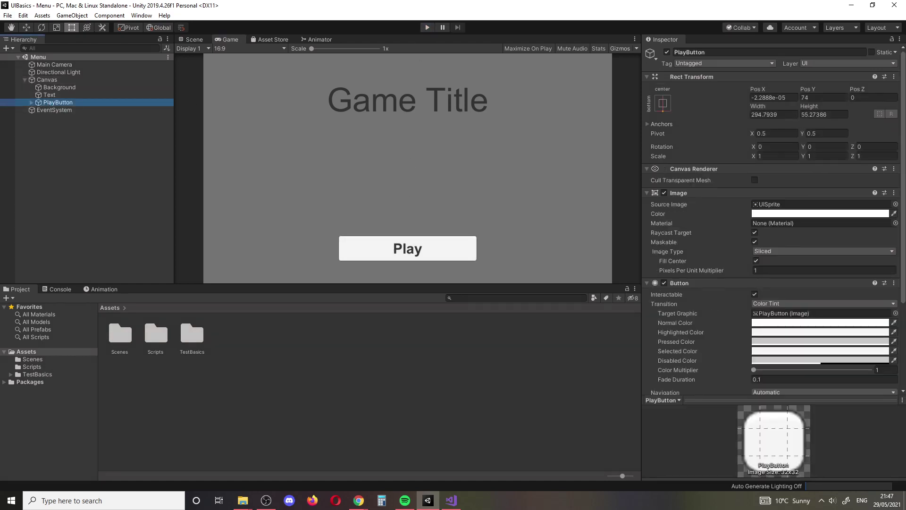
scroll(708, 283, down, 4)
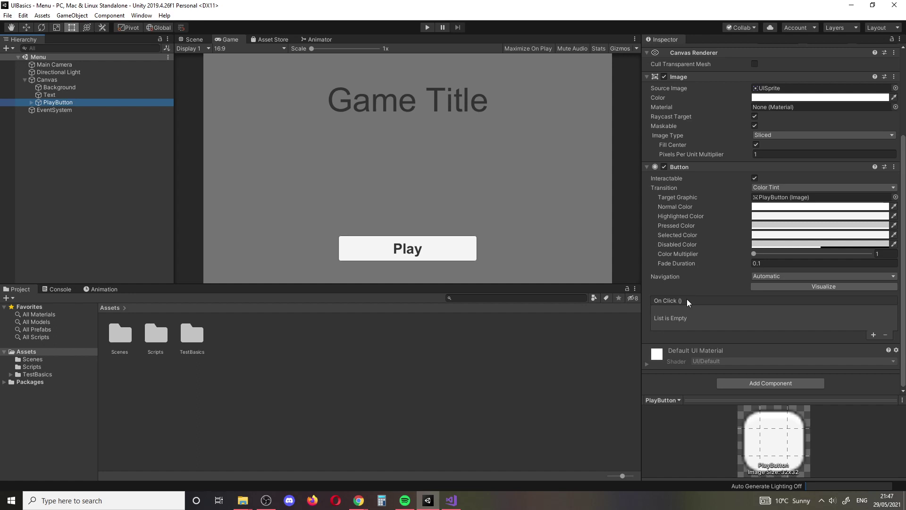
scroll(757, 270, up, 4)
scroll(755, 238, down, 4)
click(873, 334)
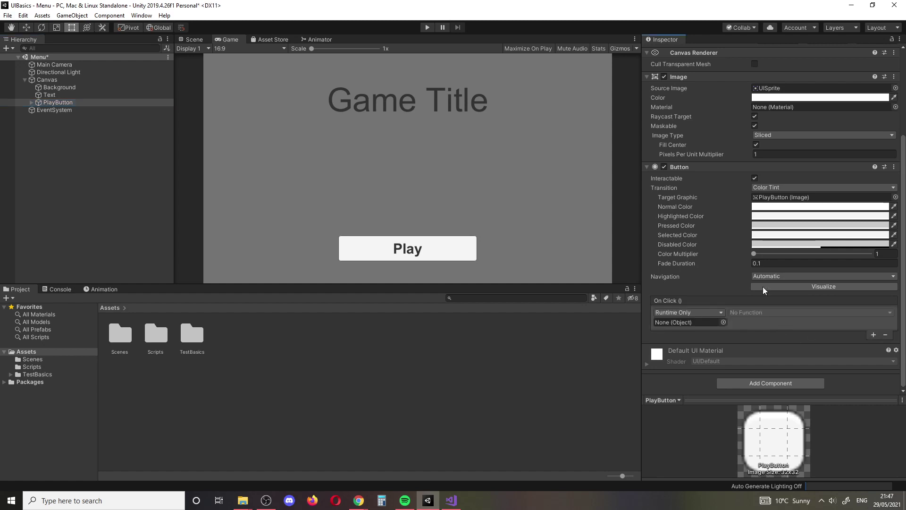
click(722, 323)
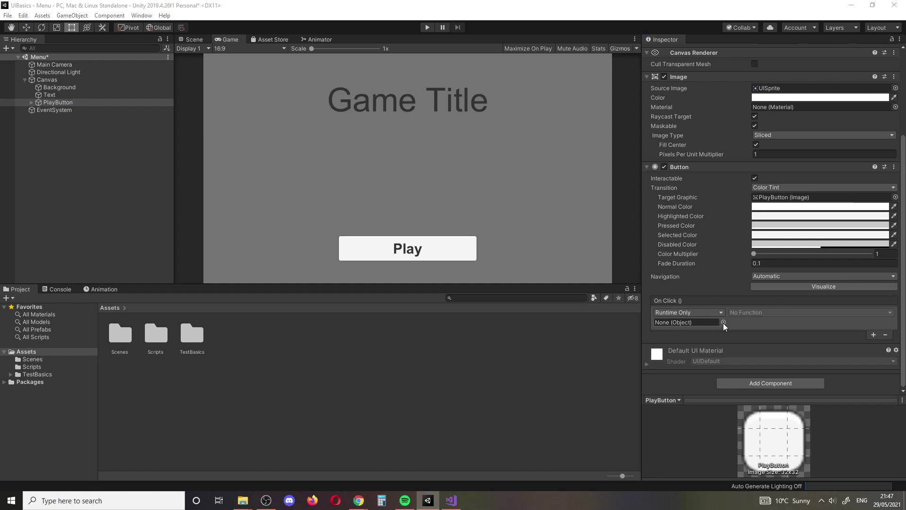
key(Escape)
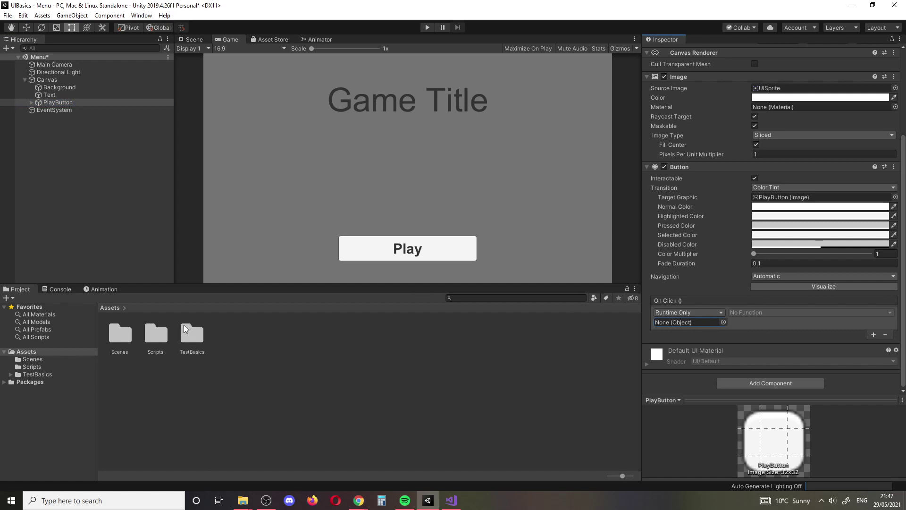
Step: Create a C# script named MenuScript in the Scripts folder
double_click(156, 334)
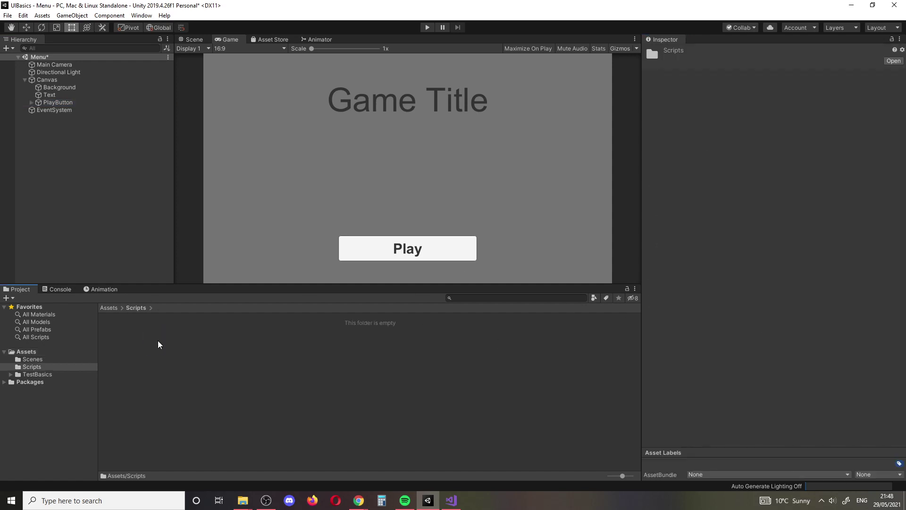
right_click(146, 339)
mouse_move(206, 107)
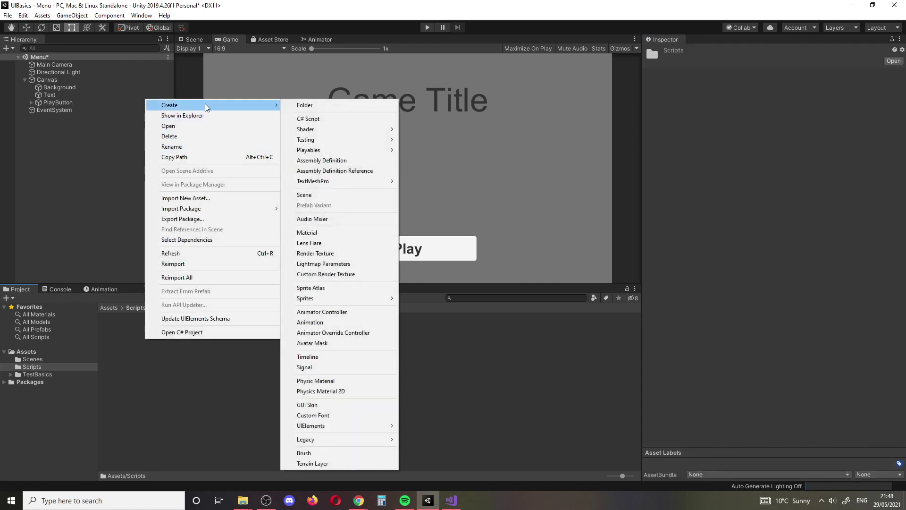
click(312, 118)
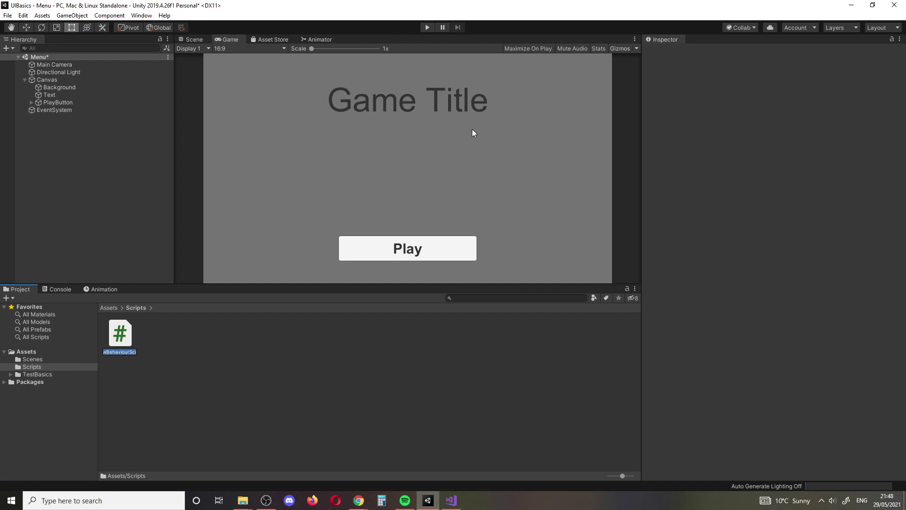
text(MenuScript)
key(Return)
Step: Open MenuScript in Visual Studio and close the PlayerController.cs file
key(alt+Tab)
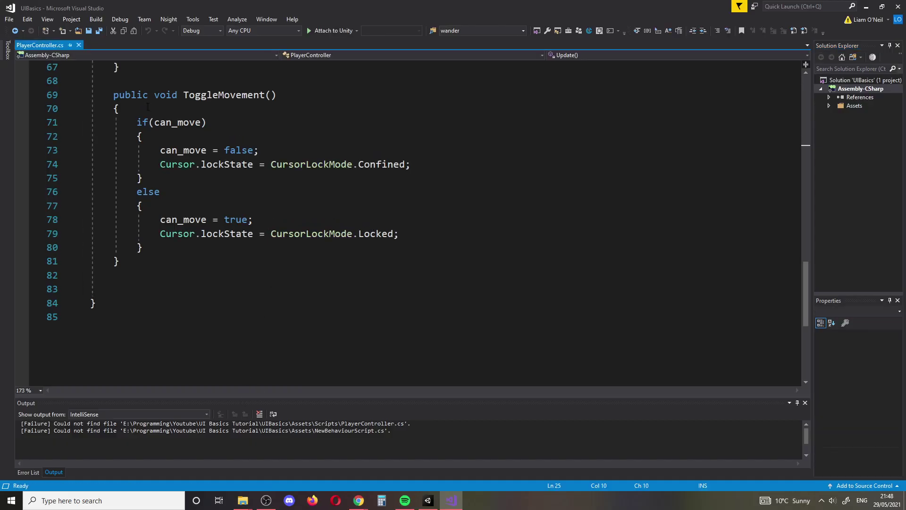
key(alt+Tab)
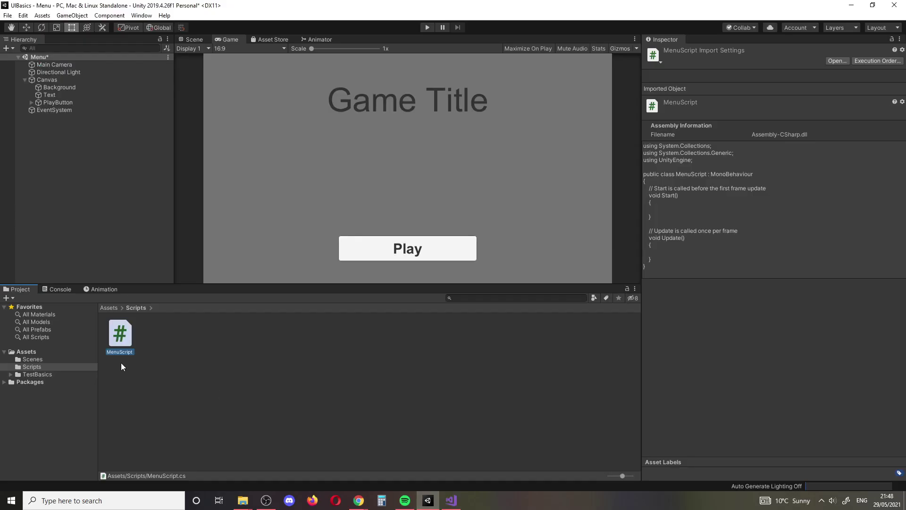
double_click(114, 337)
click(100, 30)
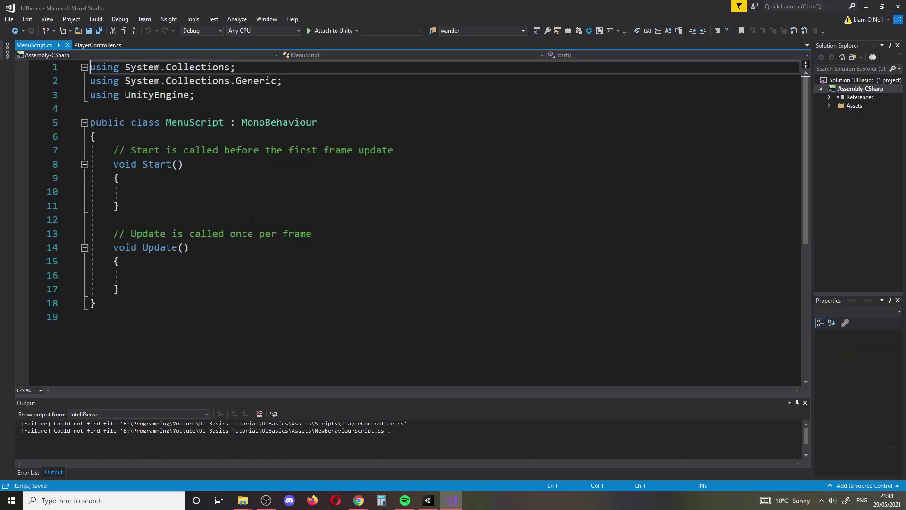
click(126, 45)
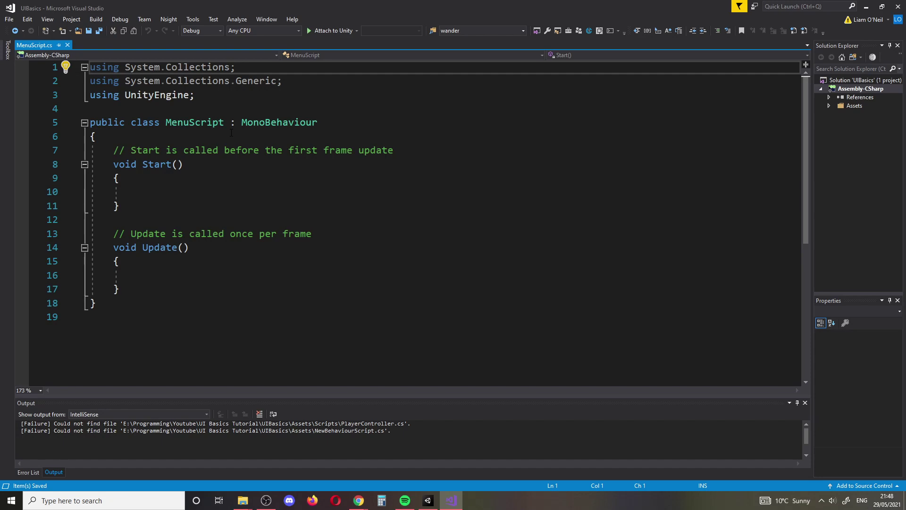
Step: Add the directive "using UnityEngine.SceneManagement;" below the UnityEngine import in MenuScript and save the file
click(245, 95)
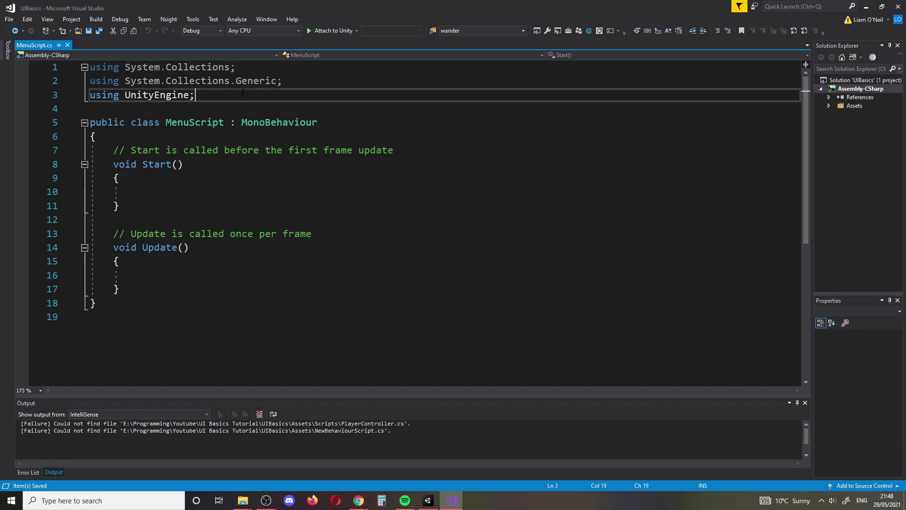
key(Return)
text(using)
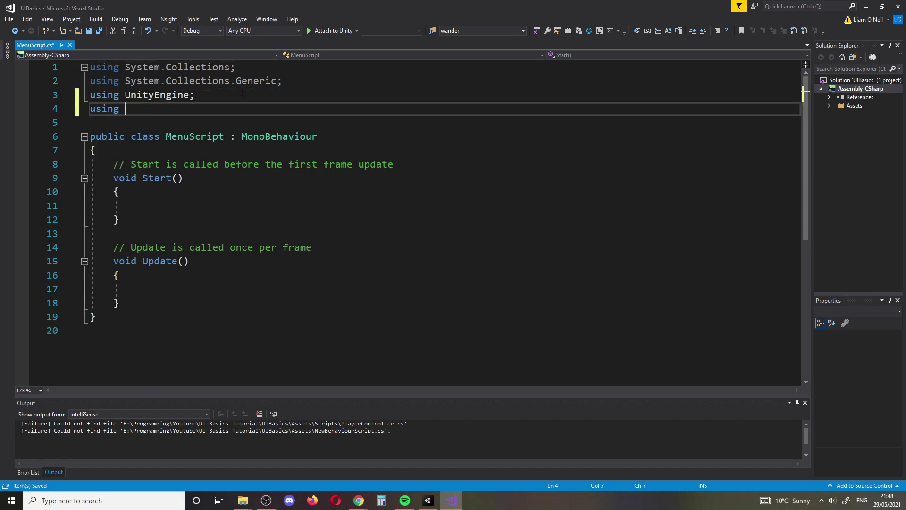
text( Un)
key(Down)
key(Down)
key(Down)
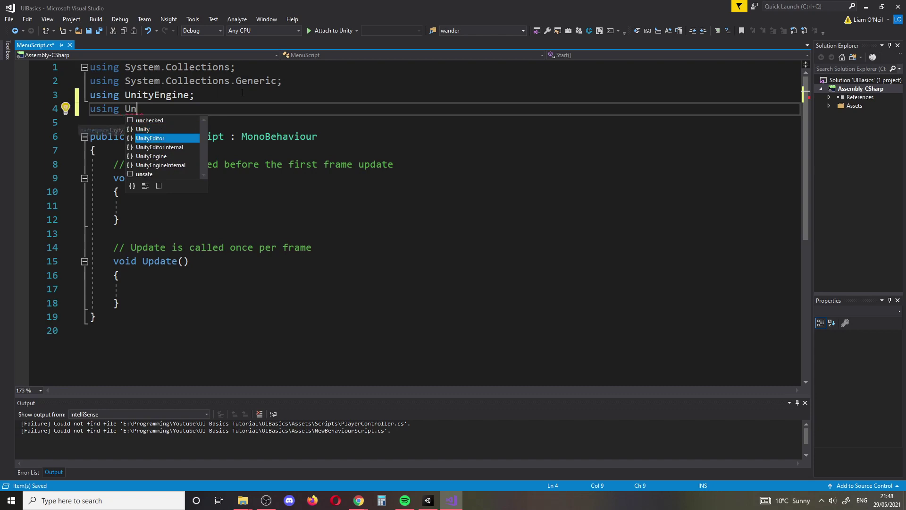
key(Tab)
text(.Sce)
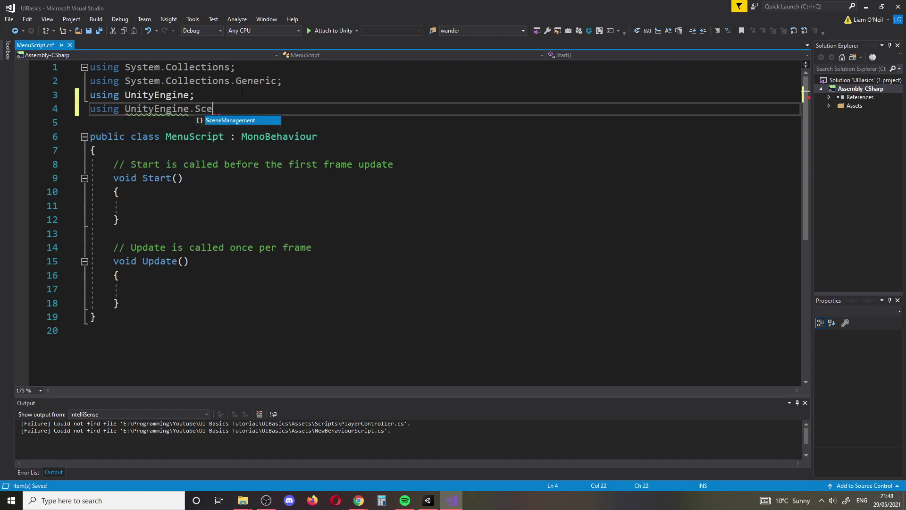
key(Tab)
text(;)
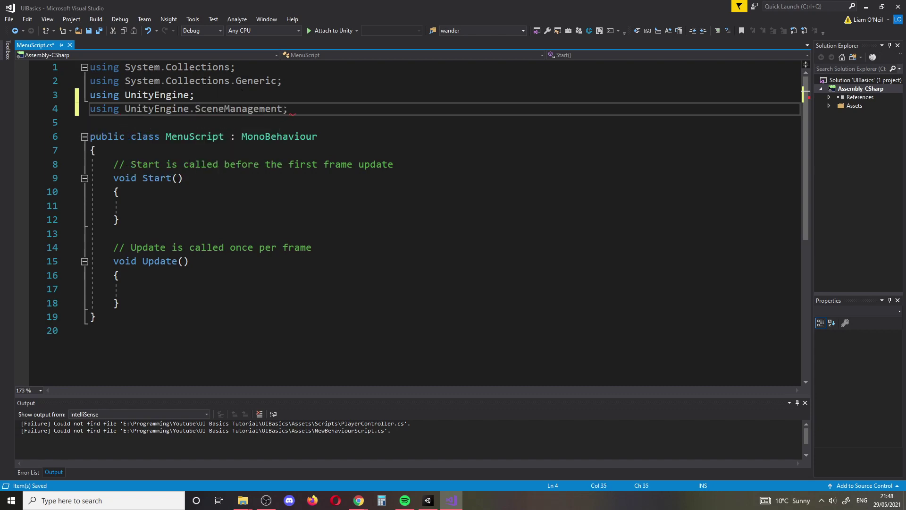
key(ctrl+s)
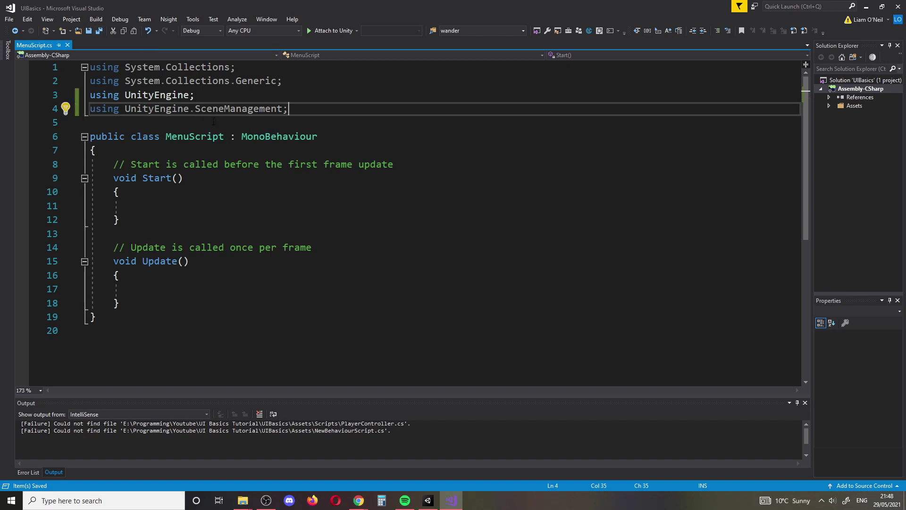
Step: Remove the default Start and Update methods with their comments from the MenuScript class, leaving blank lines in its body
mouse_move(216, 116)
click(145, 302)
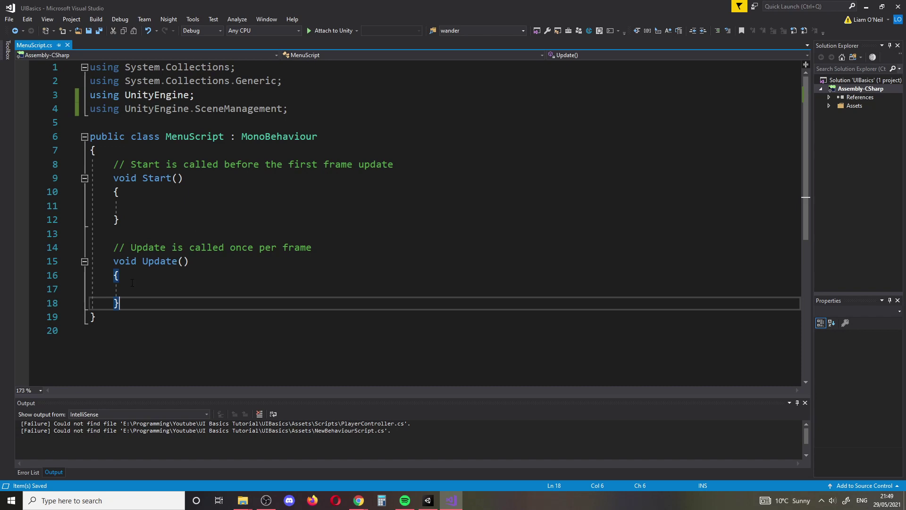
key(Return)
key(Return)
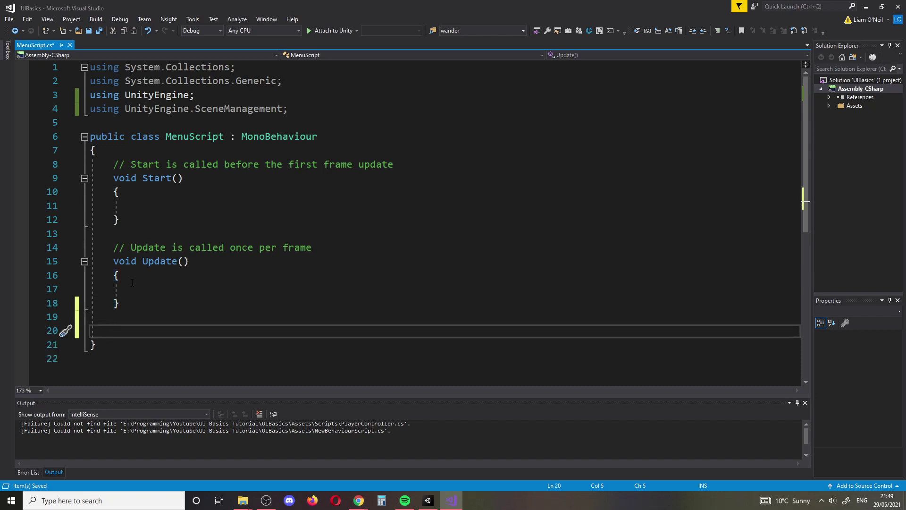
drag(141, 310, 90, 164)
key(Delete)
click(115, 177)
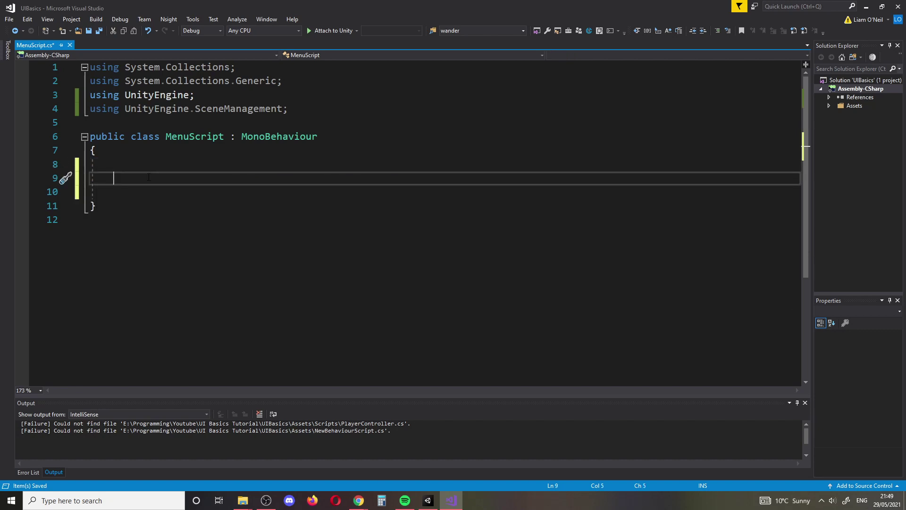
Step: Declare an empty "public void LoadGame()" method inside the MenuScript class
text(public void LoadGame)
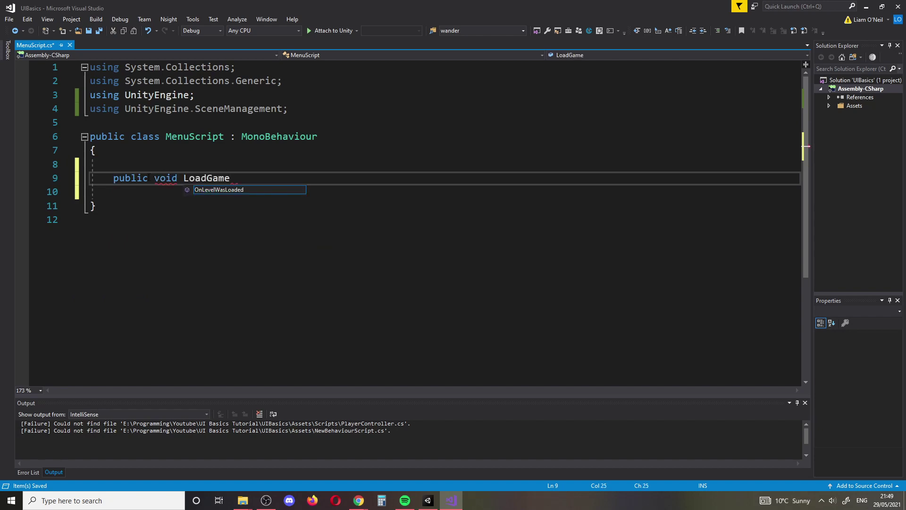
text(())
key(Return)
text({)
key(Return)
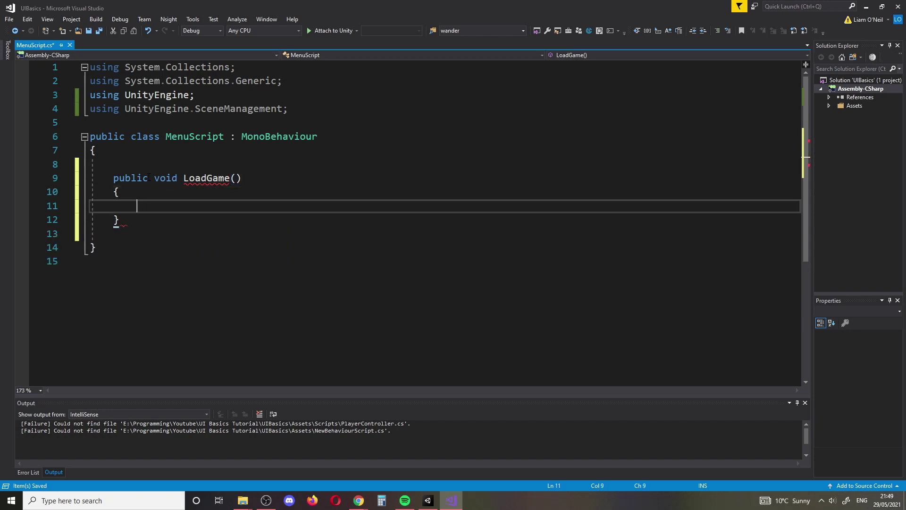
Step: Rename the LoadGame method to PlayGame
double_click(196, 178)
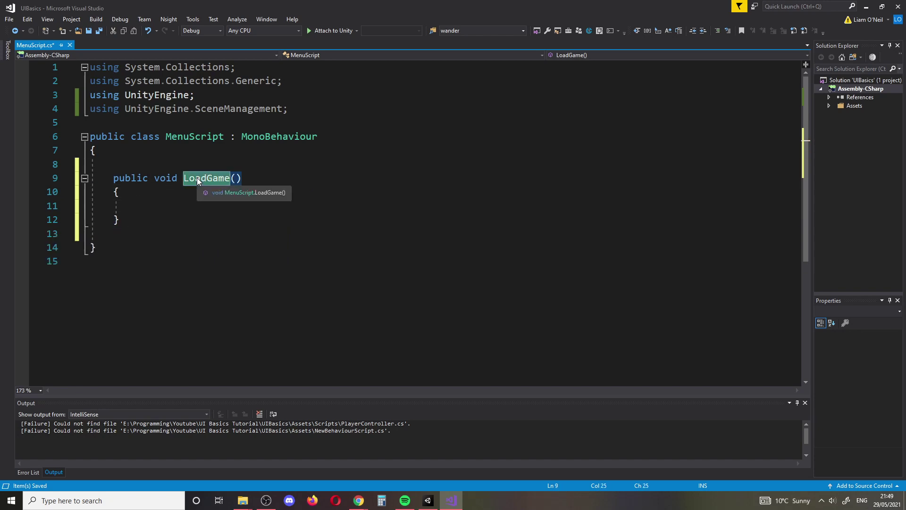
click(204, 178)
key(BackSpace)
key(BackSpace)
key(BackSpace)
key(BackSpace)
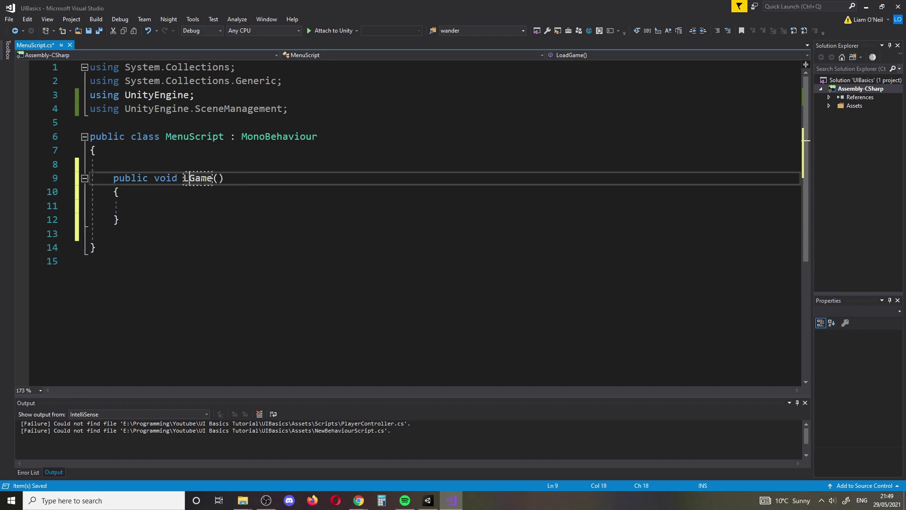
text(Playe)
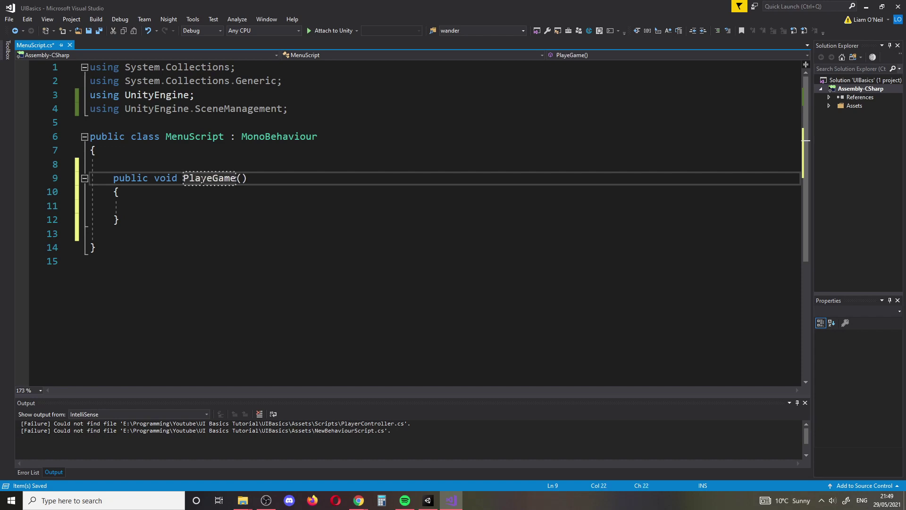
key(BackSpace)
Step: Write "SceneManager.LoadScene(1);" in the body of the PlayGame method and save the script
click(225, 210)
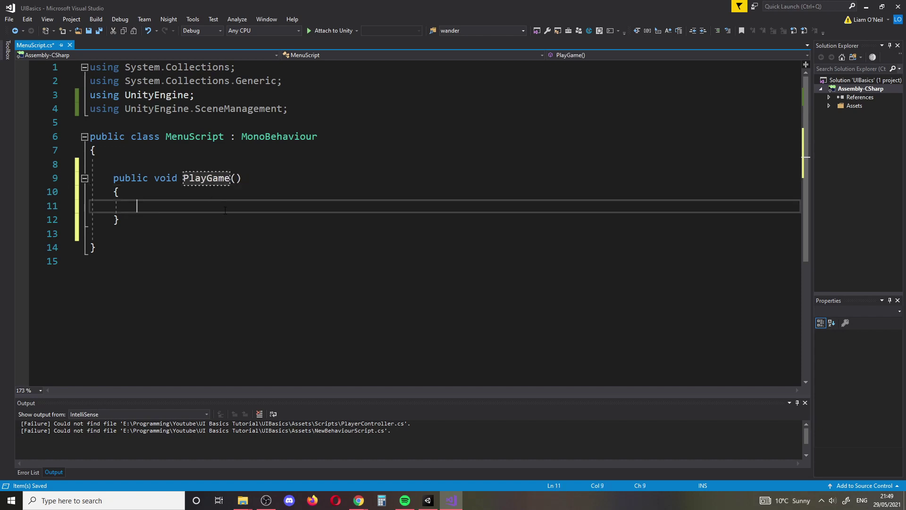
text(Scen)
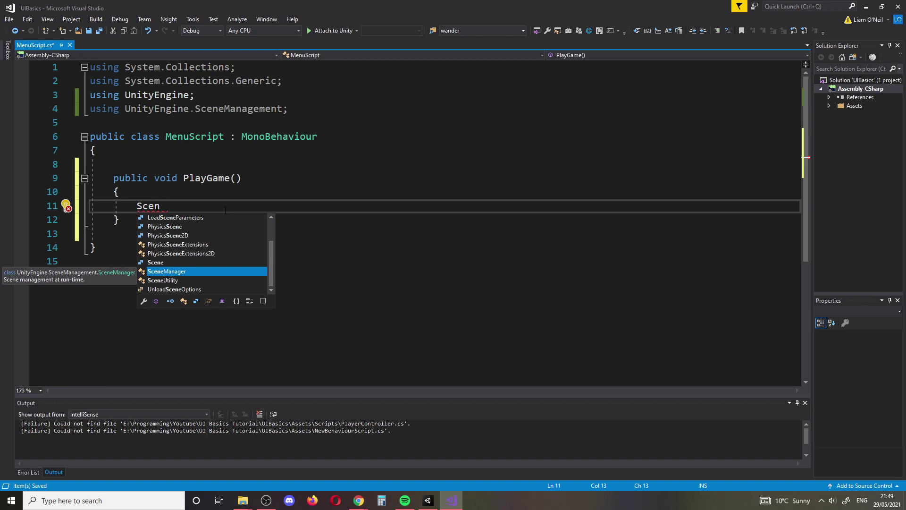
text(ema)
key(Tab)
text(.)
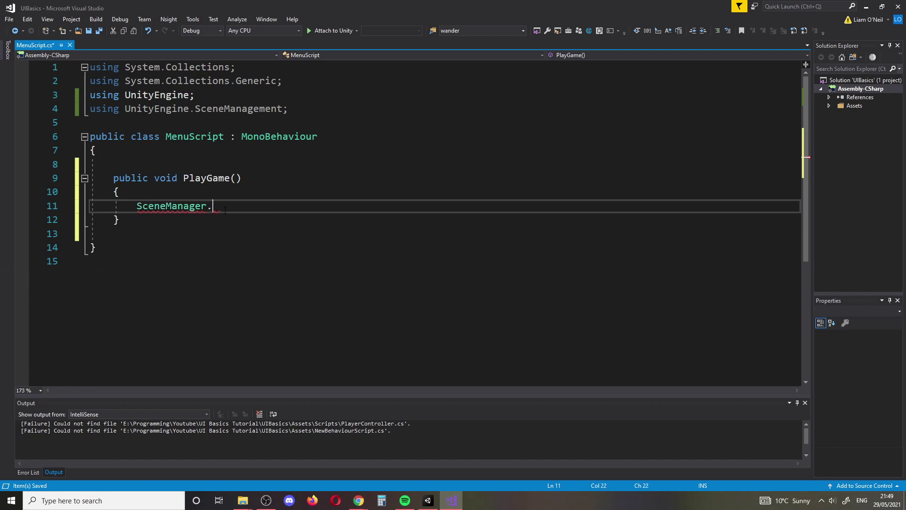
text(LoadScene)
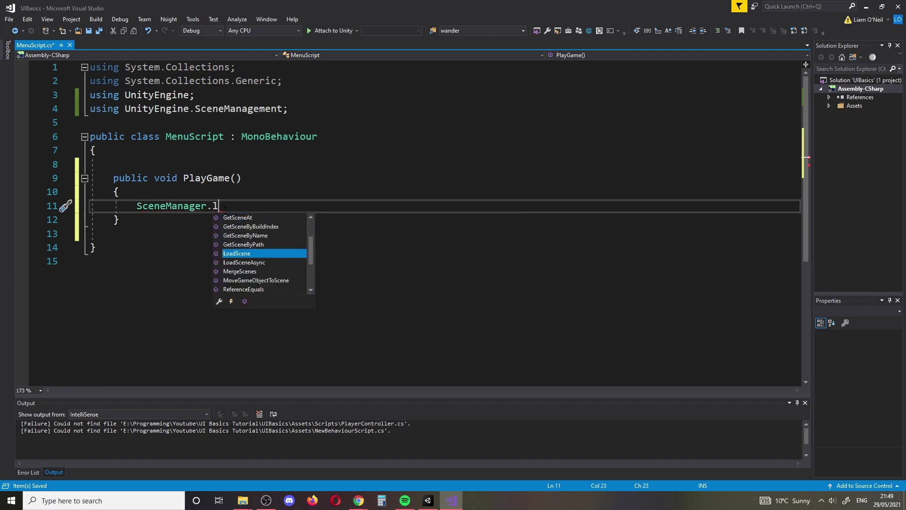
key(Tab)
text(()
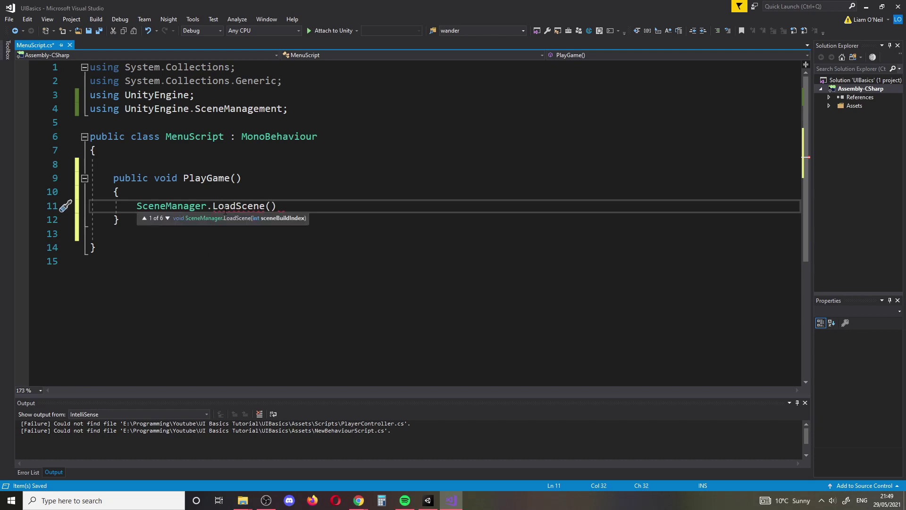
text(1);)
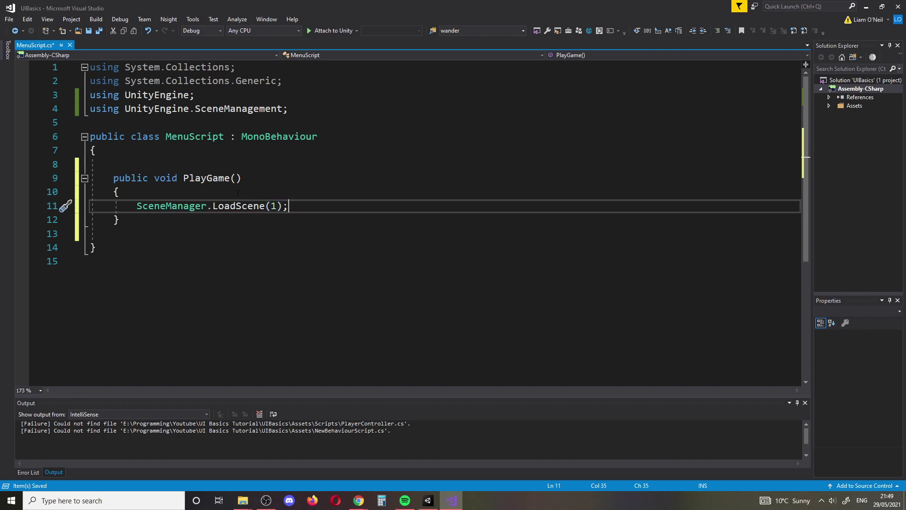
click(102, 29)
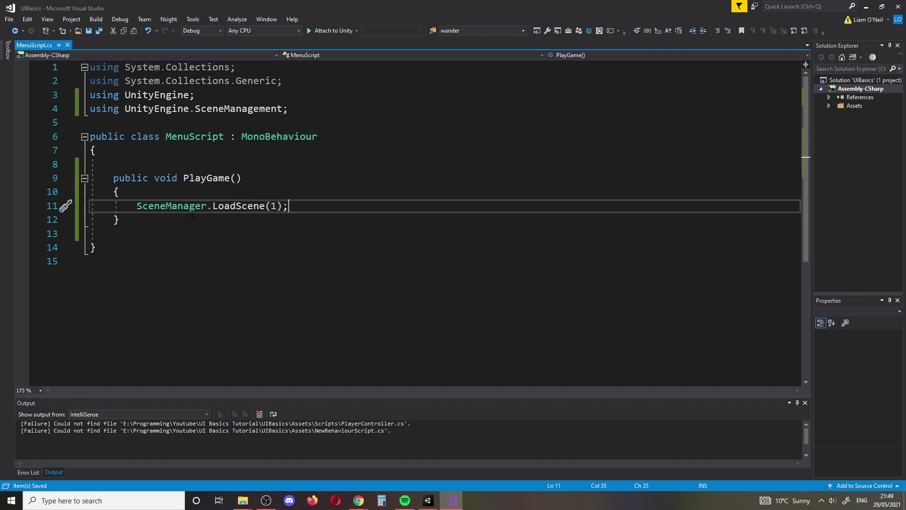
mouse_move(229, 208)
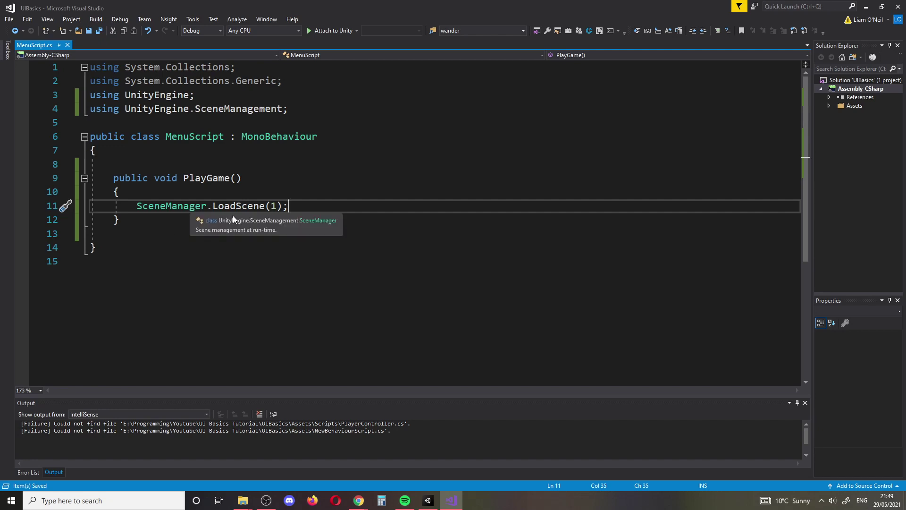
key(Left)
key(Left)
key(Left)
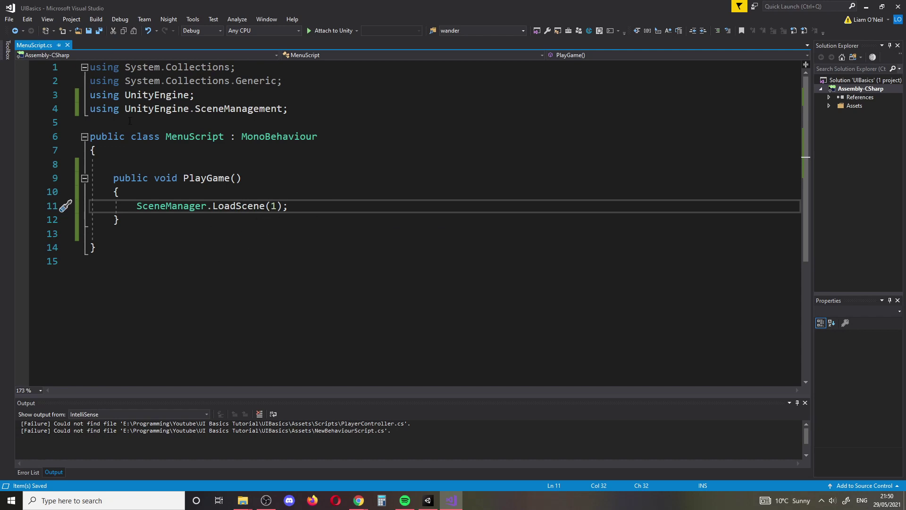
Step: Switch to Unity and assign the Canvas as the object of the PlayButton's On Click event
click(438, 503)
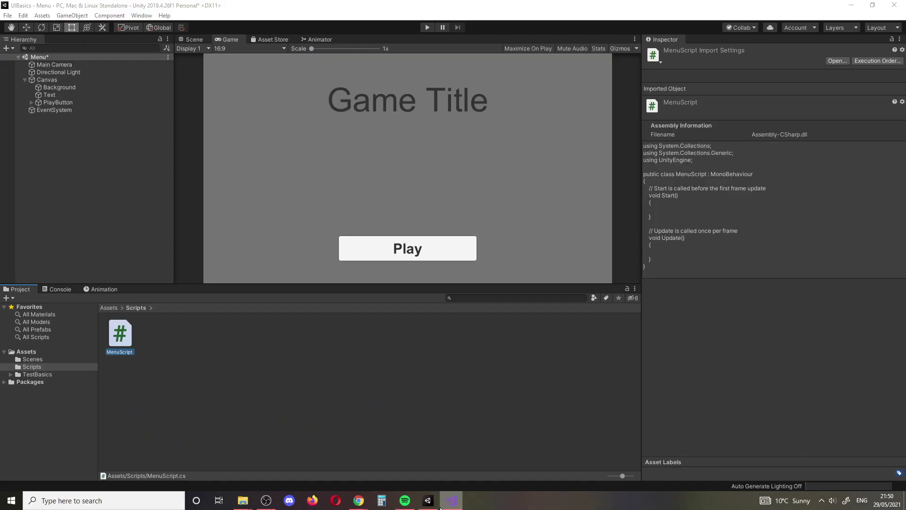
click(56, 103)
scroll(727, 352, down, 5)
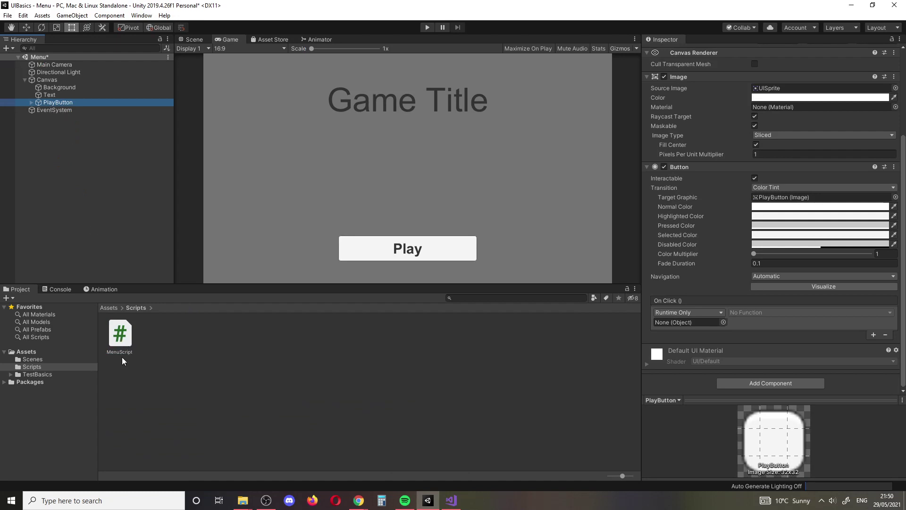
drag(132, 342, 111, 97)
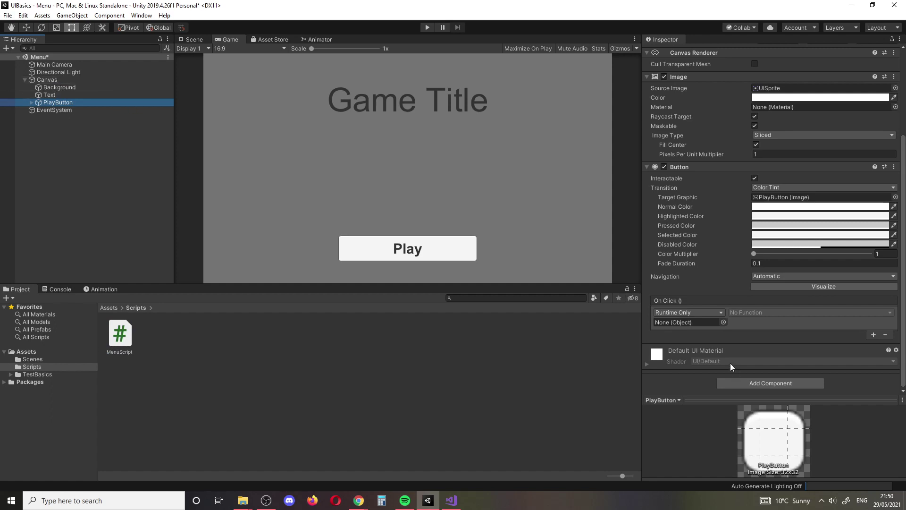
click(722, 323)
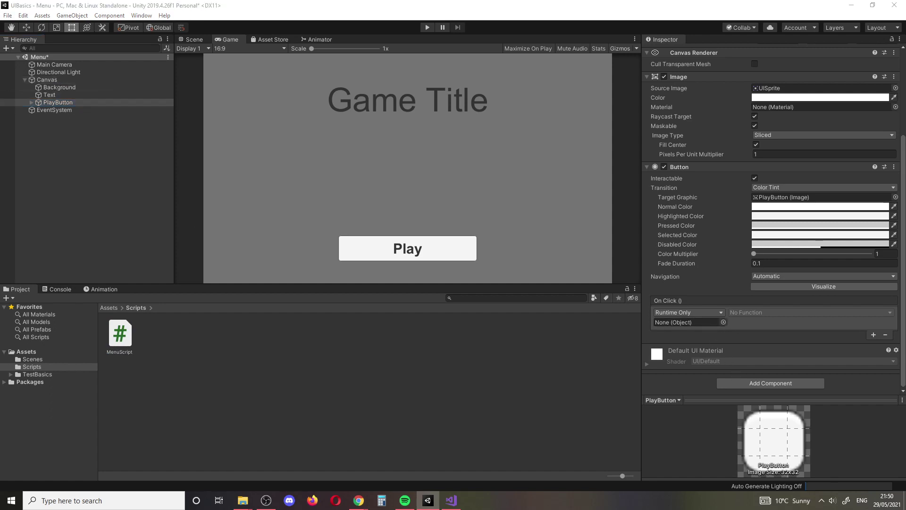
drag(240, 243, 342, 248)
click(230, 262)
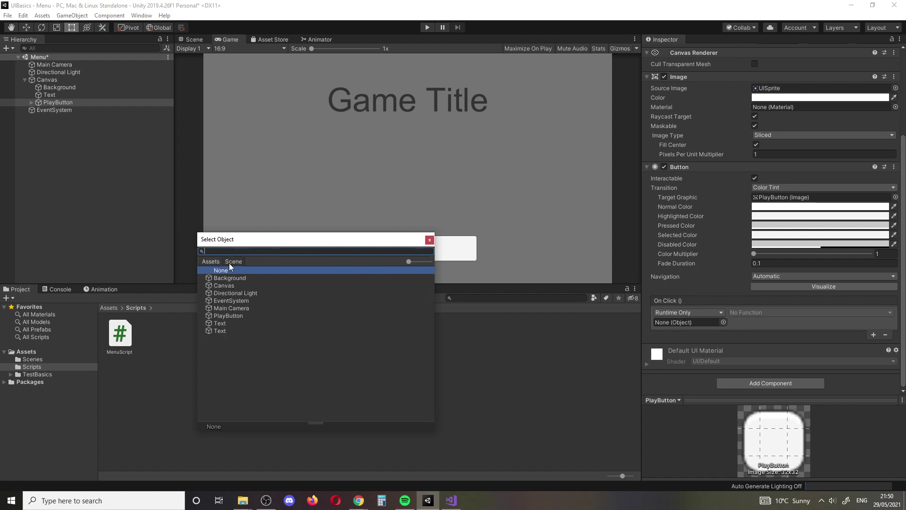
double_click(233, 285)
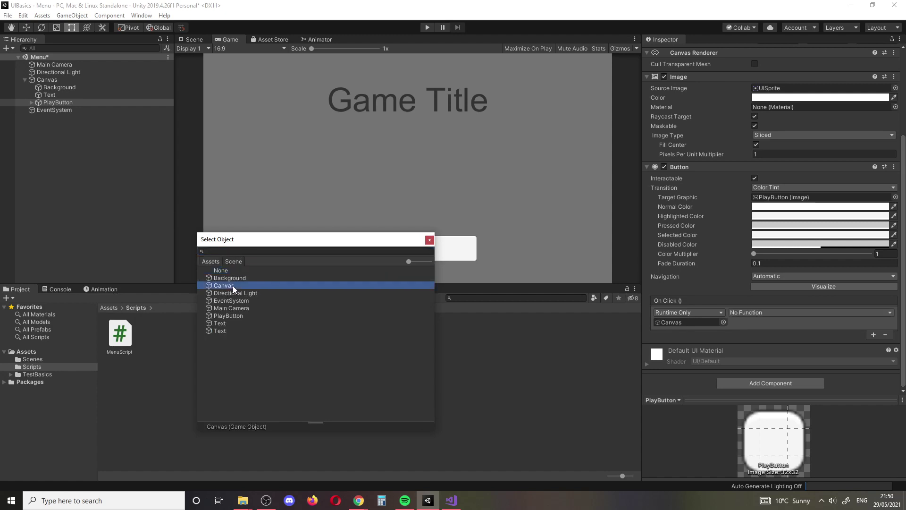
click(754, 312)
click(742, 312)
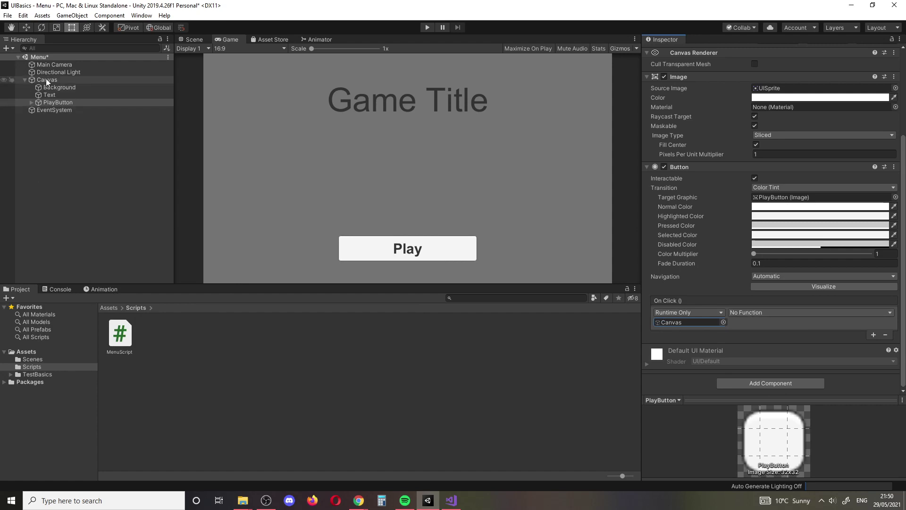
drag(47, 79, 685, 325)
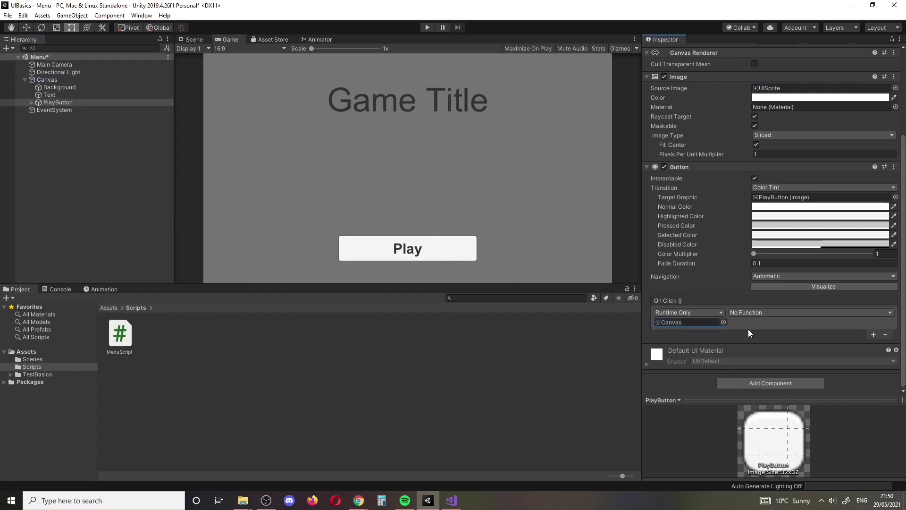
Step: Set the function called by the PlayButton's On Click event to MenuScript's PlayGame()
click(755, 312)
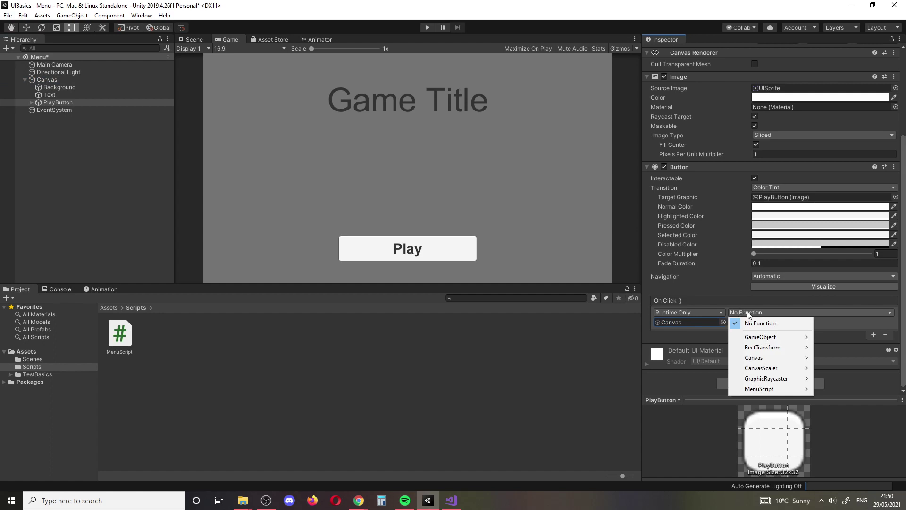
mouse_move(758, 390)
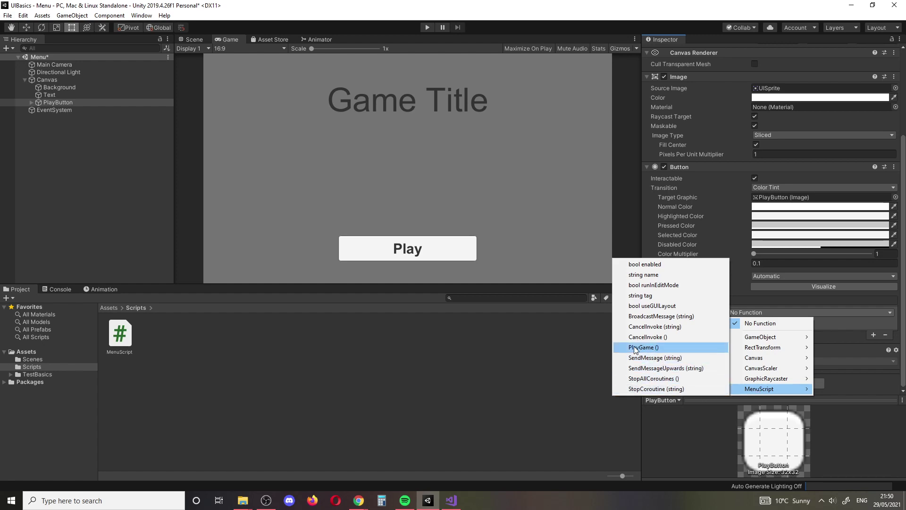
mouse_move(762, 347)
click(659, 349)
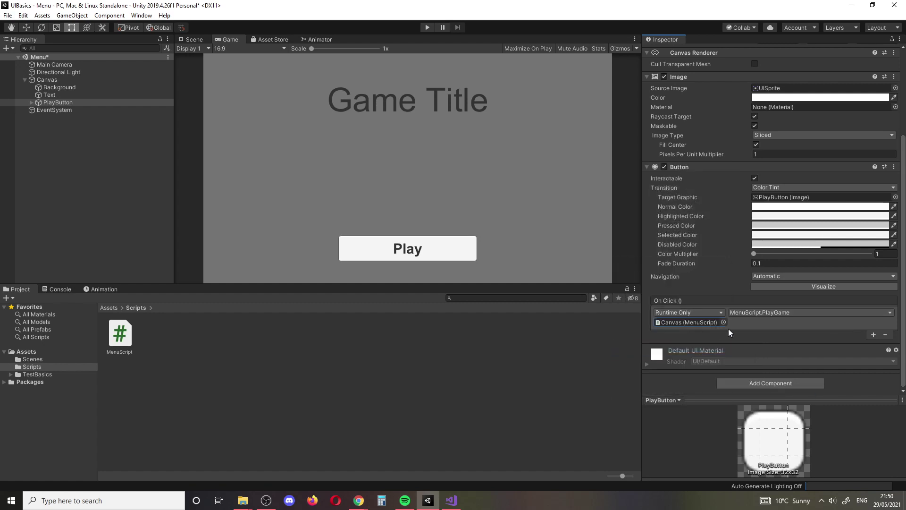
Step: Deselect the PlayButton and save the Menu scene
click(92, 167)
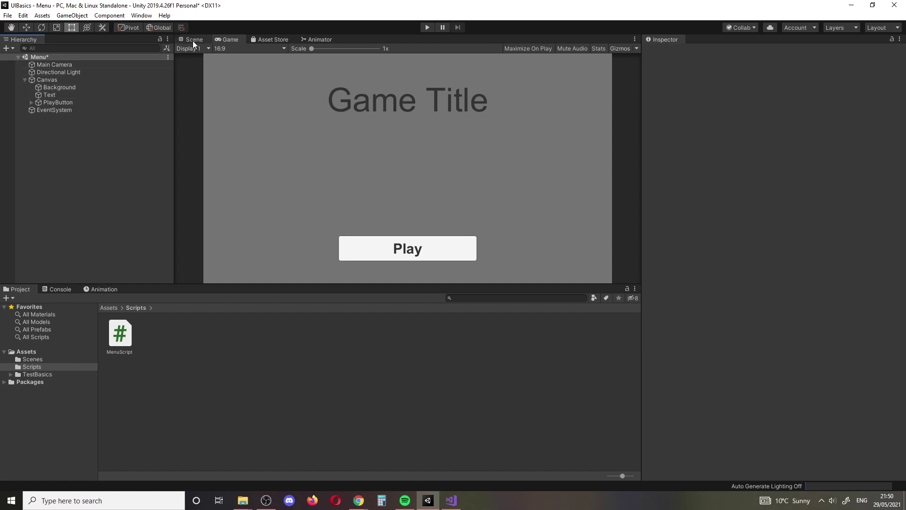
click(7, 15)
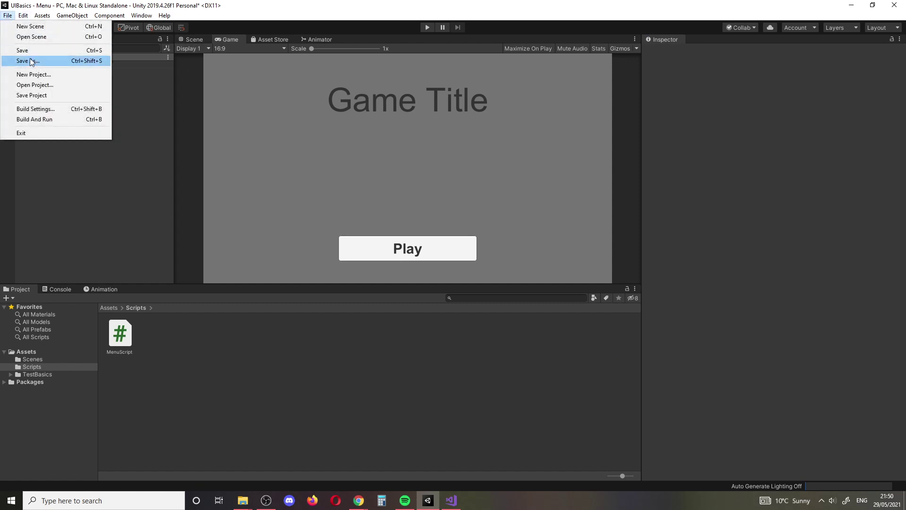
click(21, 52)
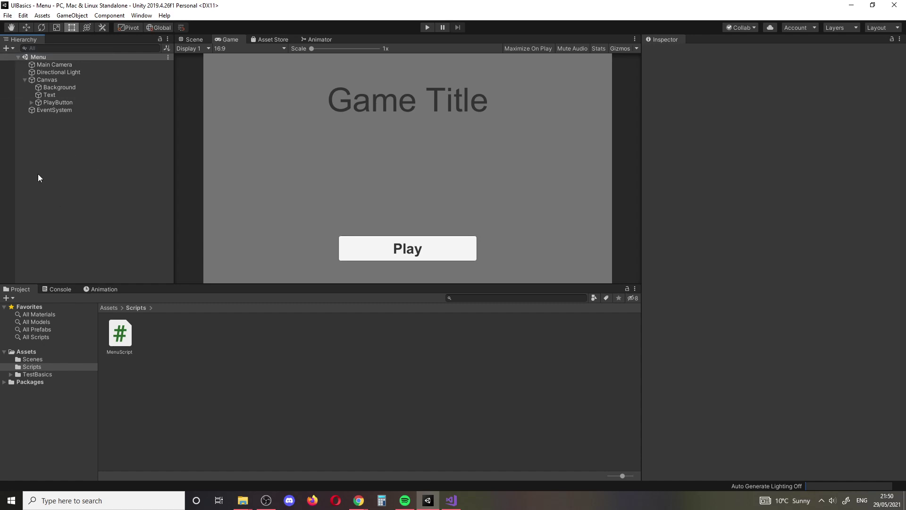
Step: Open the Build Settings and add the Menu scene from Assets/Scenes to Scenes In Build
click(8, 15)
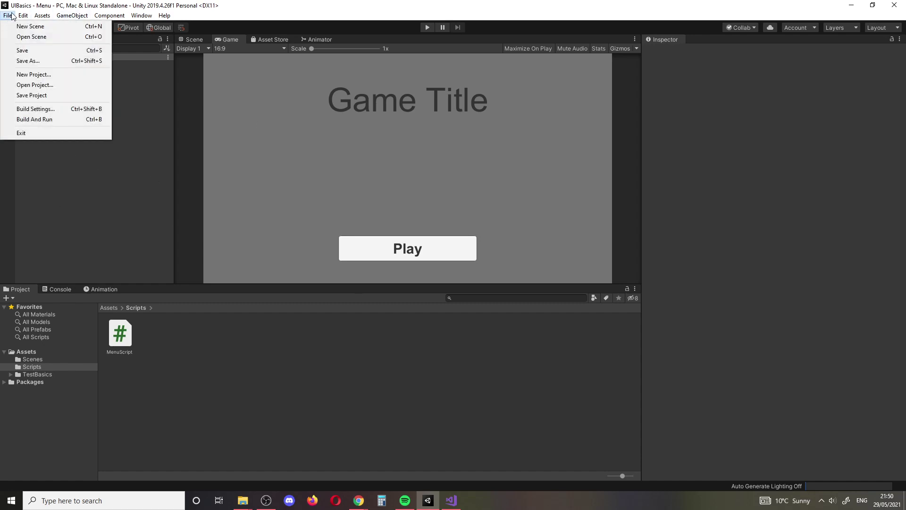
mouse_move(23, 15)
click(38, 107)
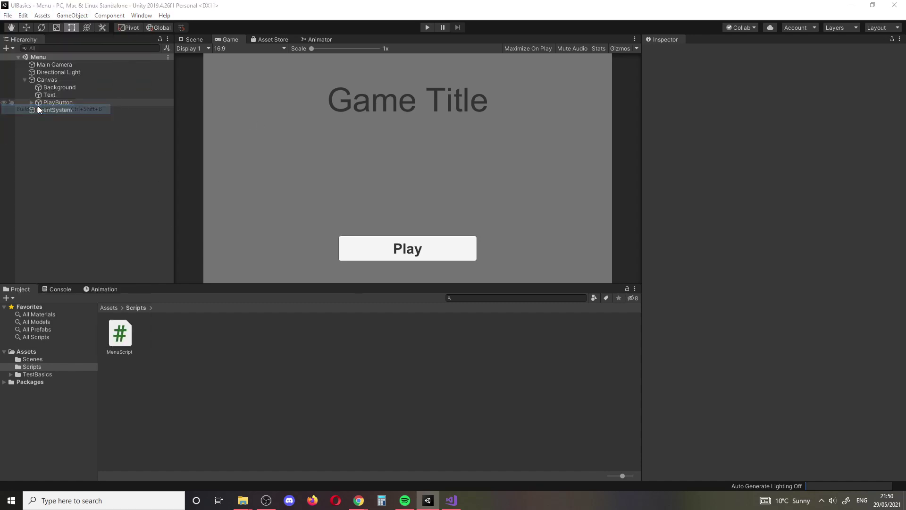
drag(308, 125, 376, 121)
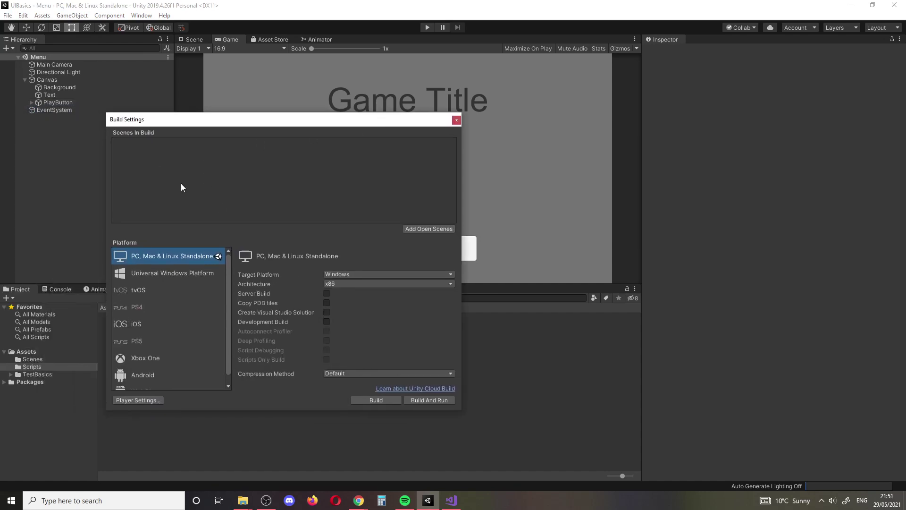
drag(205, 123, 237, 125)
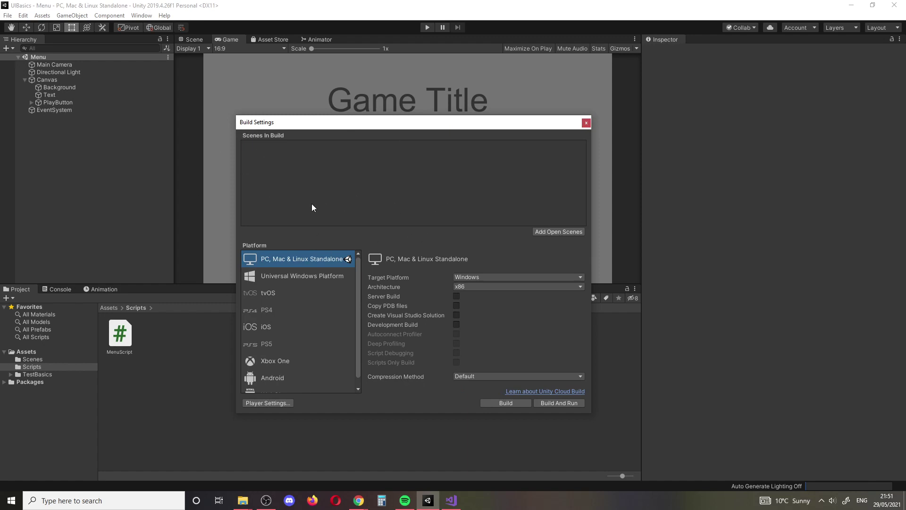
drag(350, 128, 405, 147)
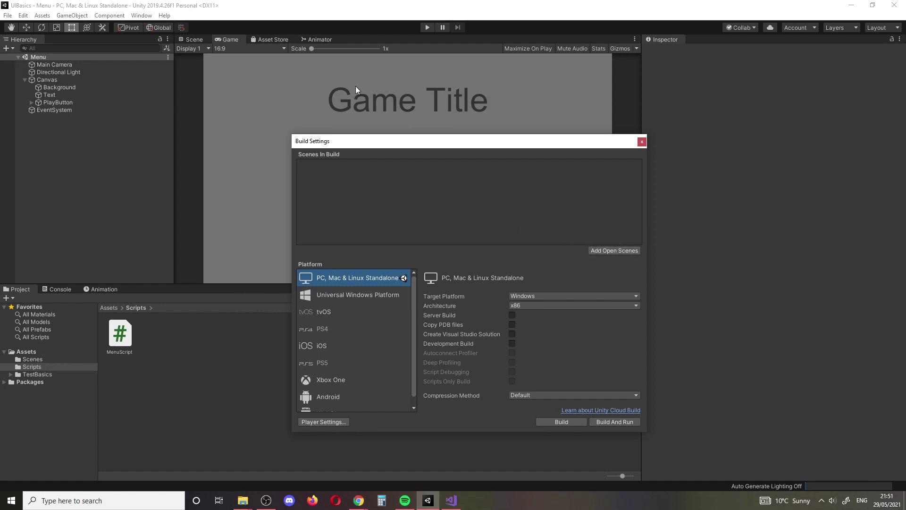
click(32, 359)
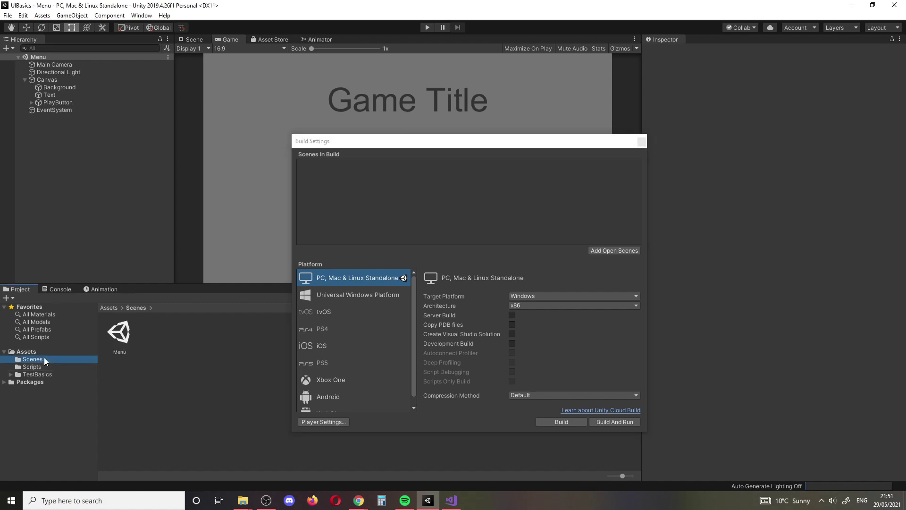
drag(119, 335, 357, 200)
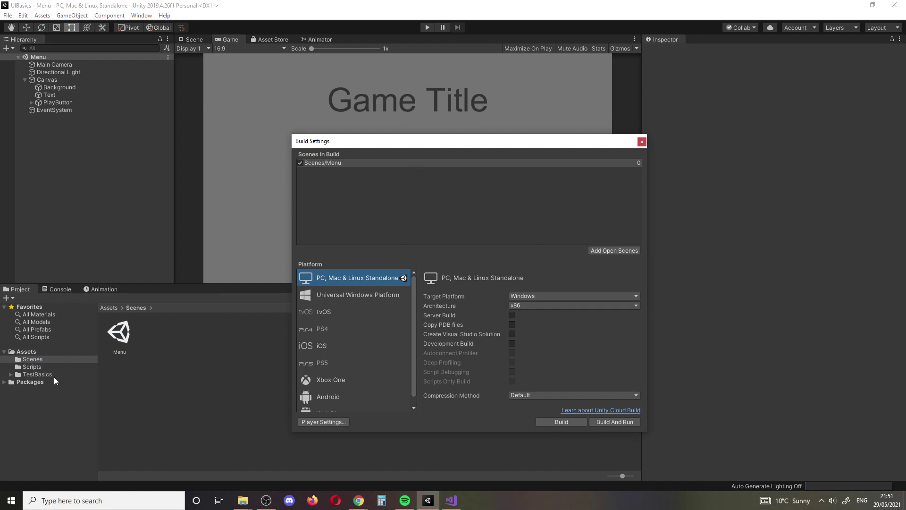
Step: Add TestScene from the TestBasics/Scenes folder to Scenes In Build below the Menu scene
click(12, 375)
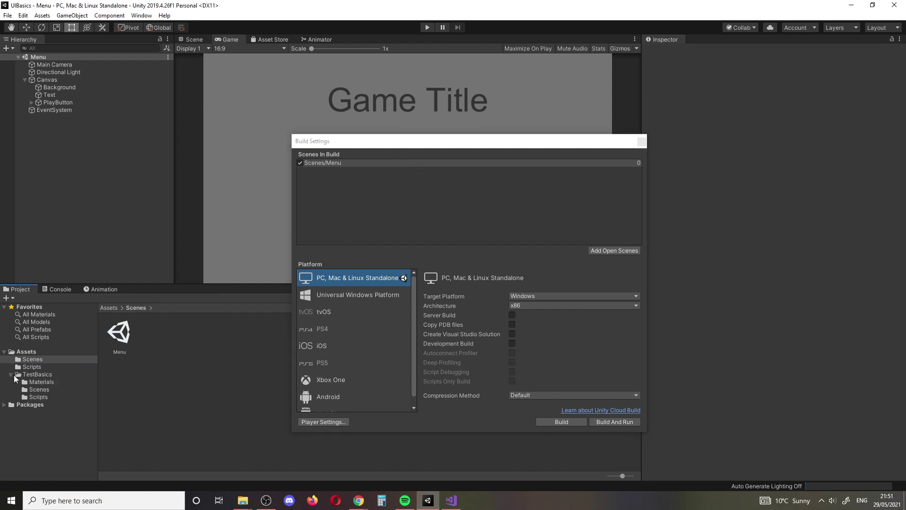
click(32, 389)
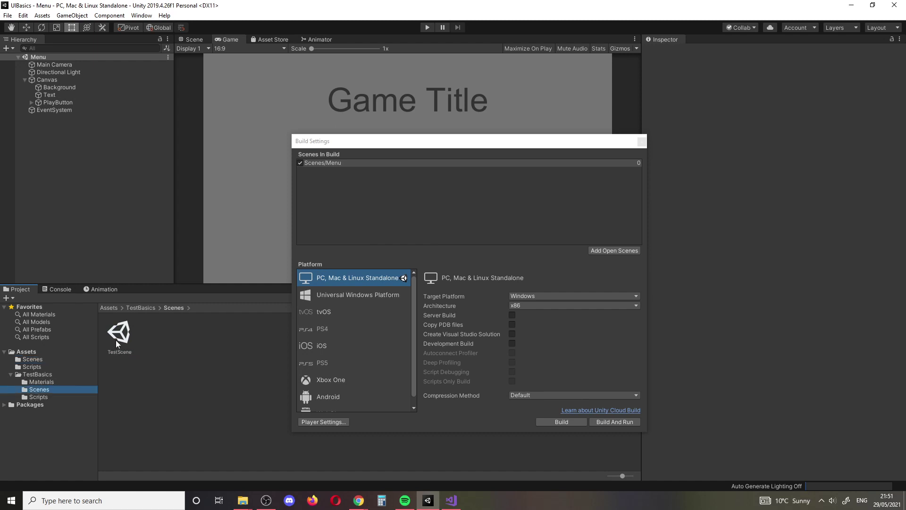
drag(116, 343, 356, 216)
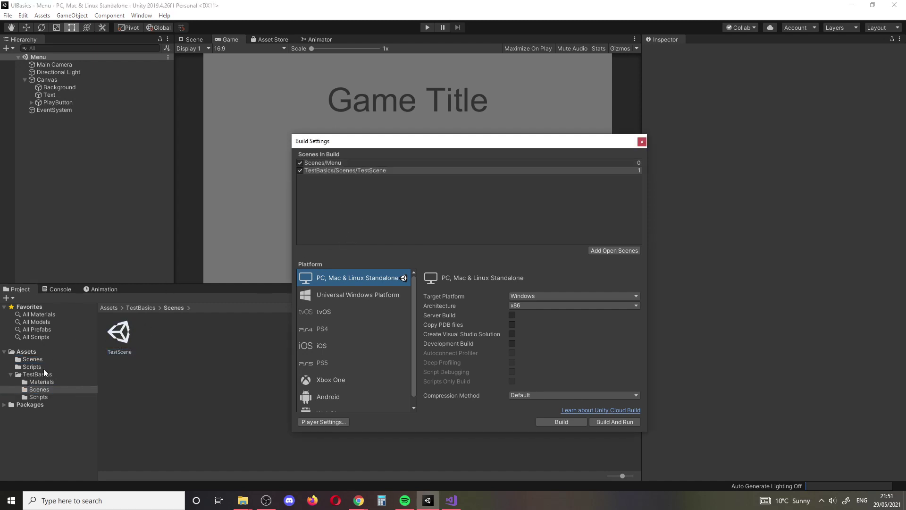
click(27, 352)
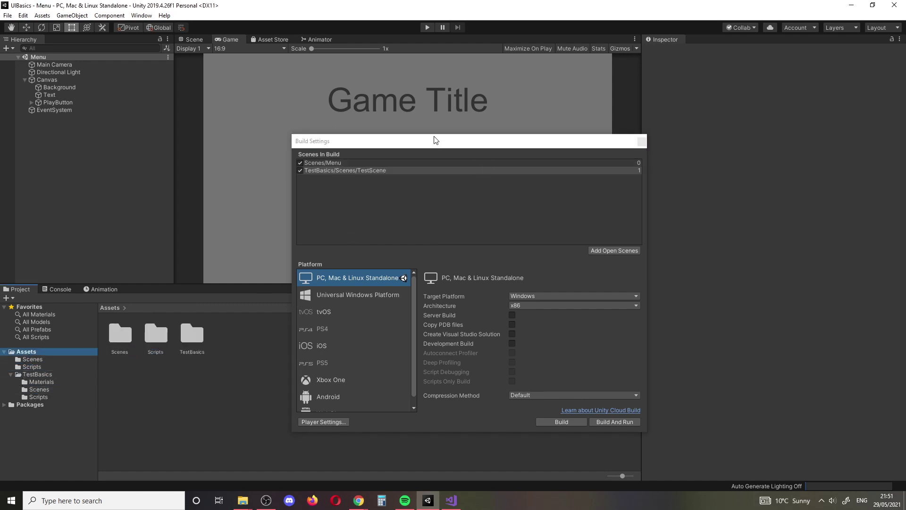
Step: Check the build index and order of the Menu and TestScene entries, and close the Build Settings
drag(434, 141, 332, 153)
click(240, 175)
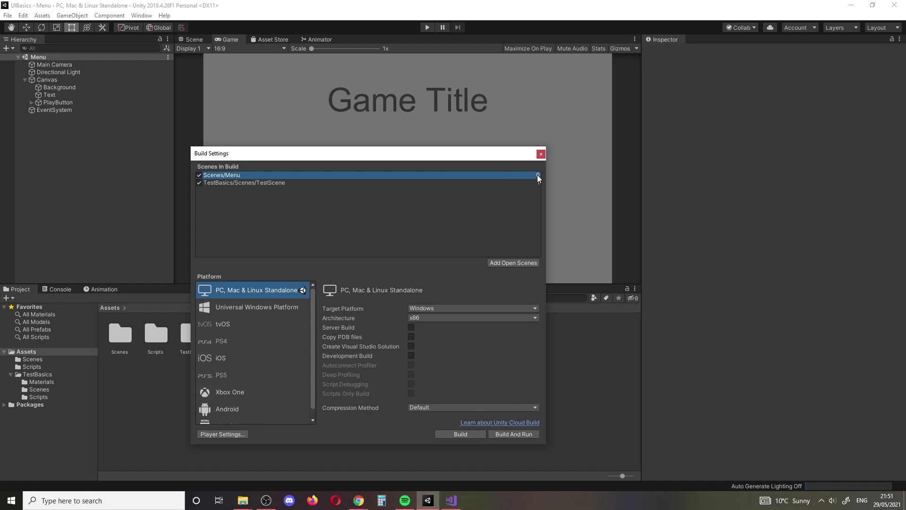
click(272, 184)
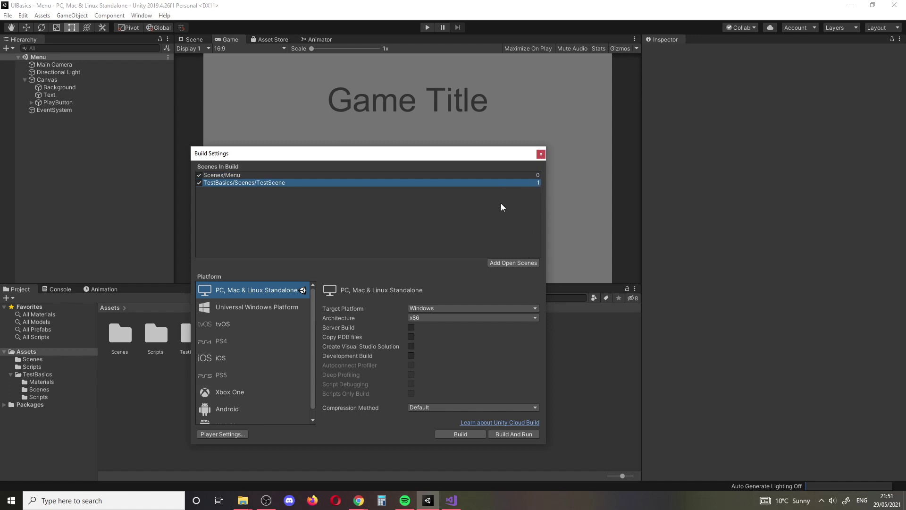
mouse_move(482, 183)
mouse_down()
mouse_move(483, 171)
mouse_move(469, 165)
mouse_move(473, 172)
mouse_up()
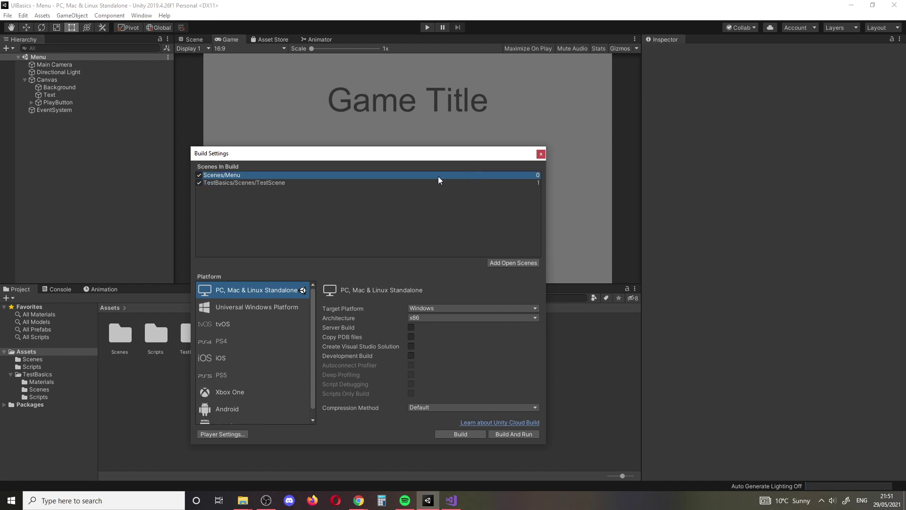
click(444, 182)
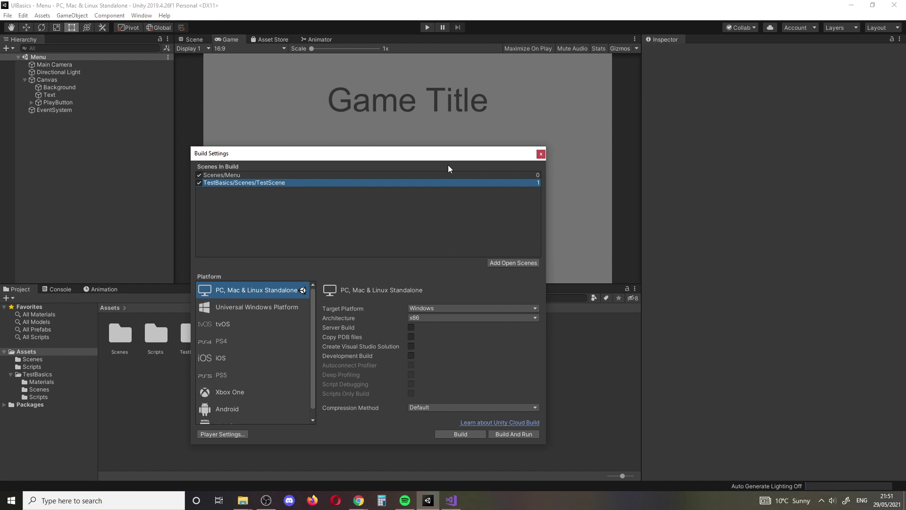
click(543, 153)
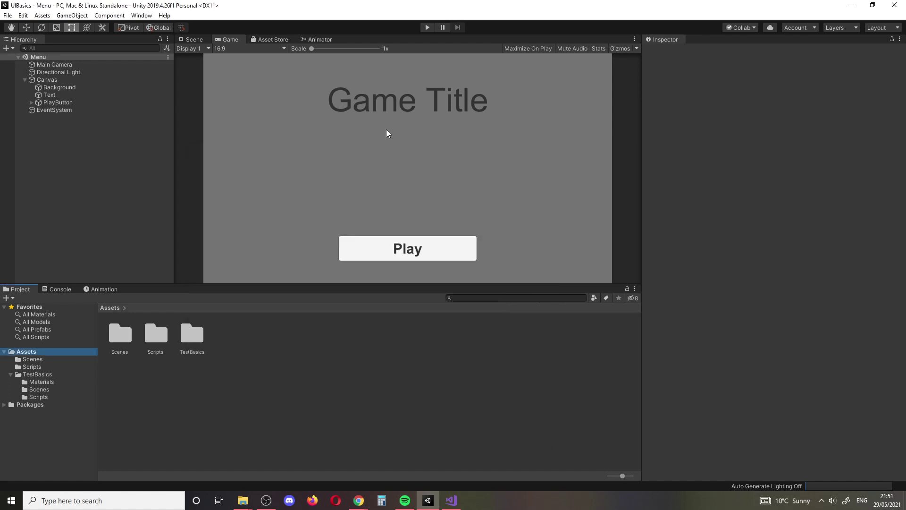
Step: Test the menu twice in Play mode, loading the game scene with its Play button and stopping the run each time
click(429, 31)
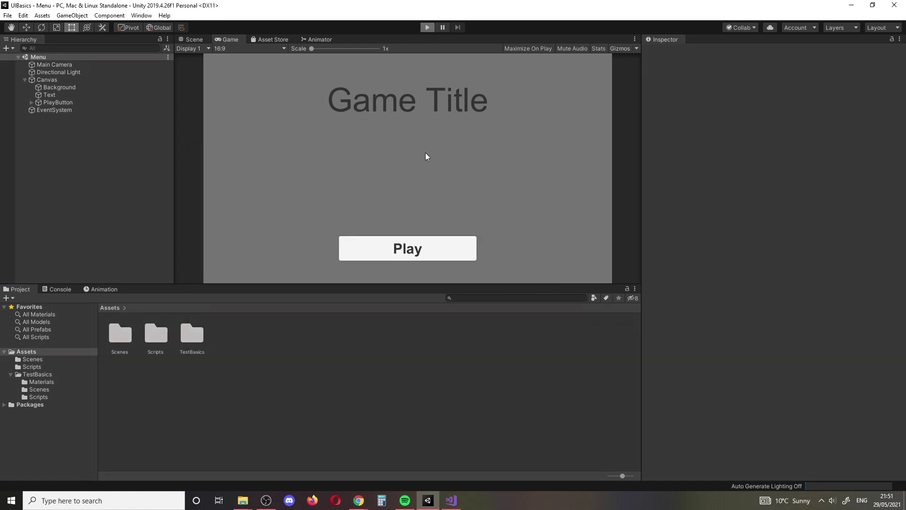
click(397, 253)
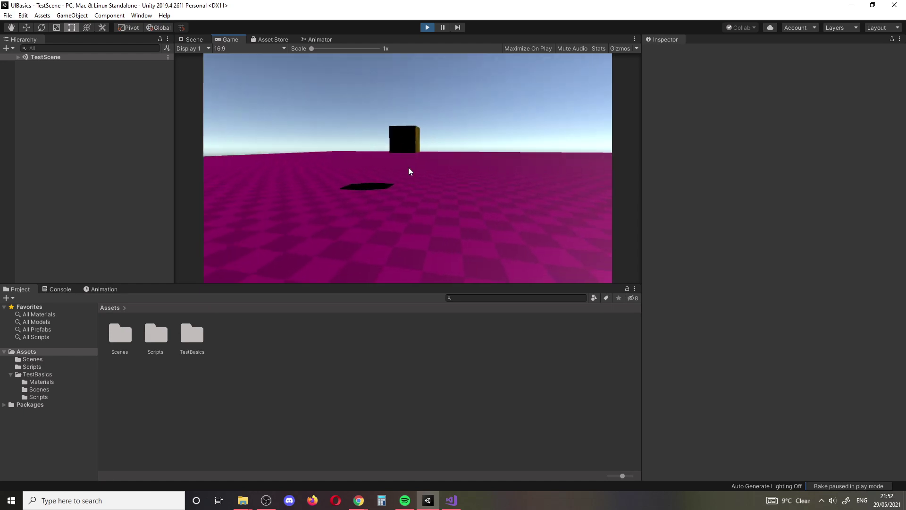
click(428, 27)
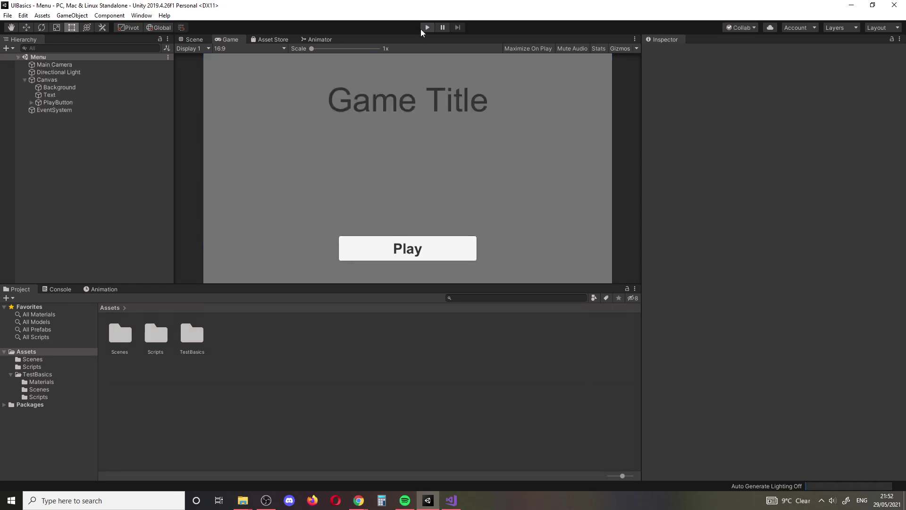
click(424, 27)
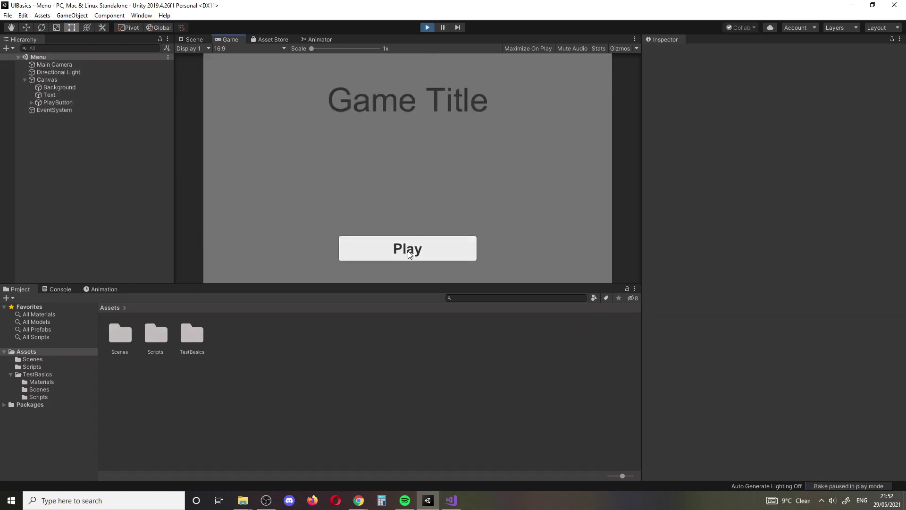
click(409, 250)
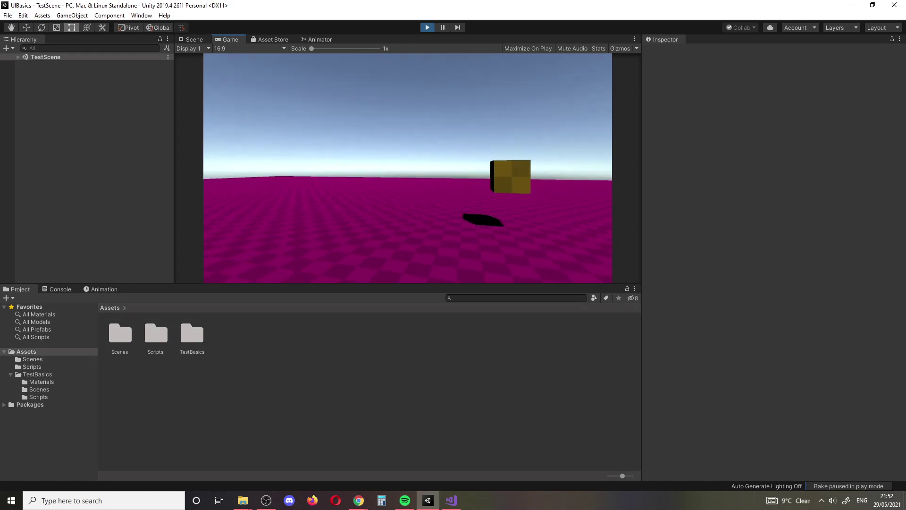
key(ctrl+p)
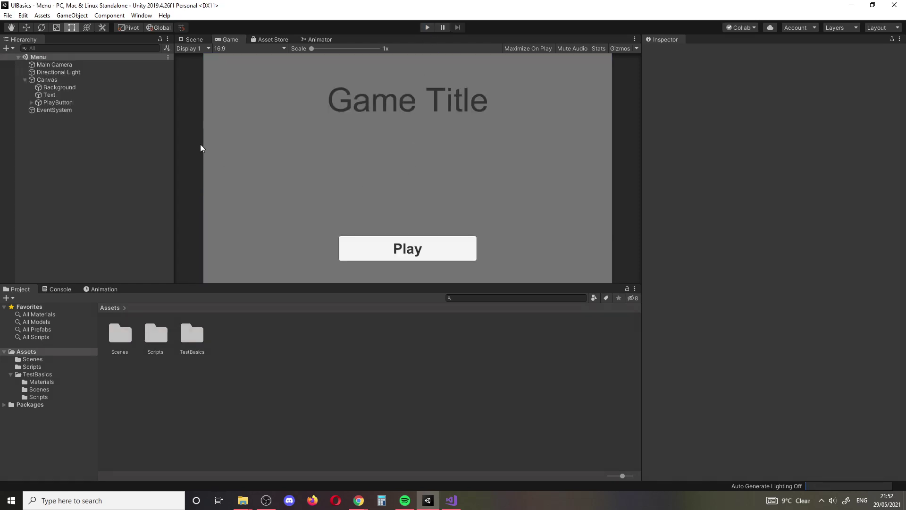